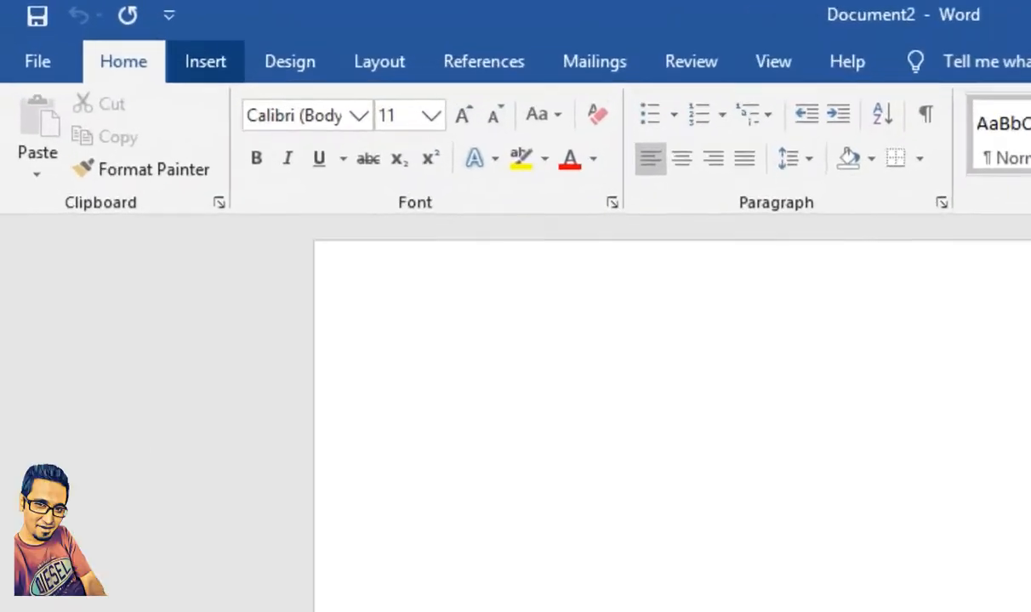
# Step: Insert a table with 10 columns and 8 rows into the blank document
pyautogui.click(118, 39)
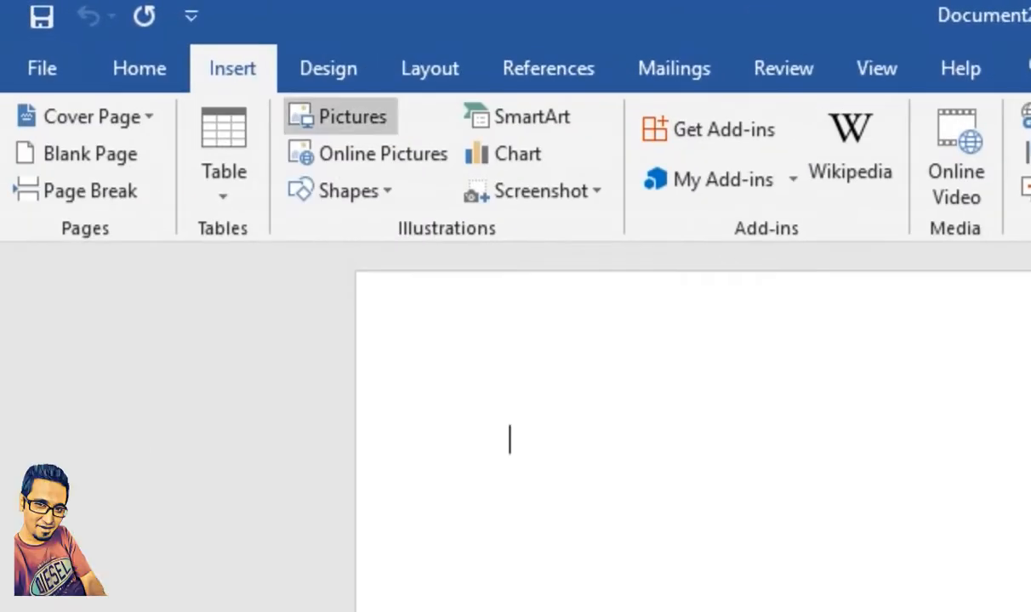
pyautogui.click(224, 162)
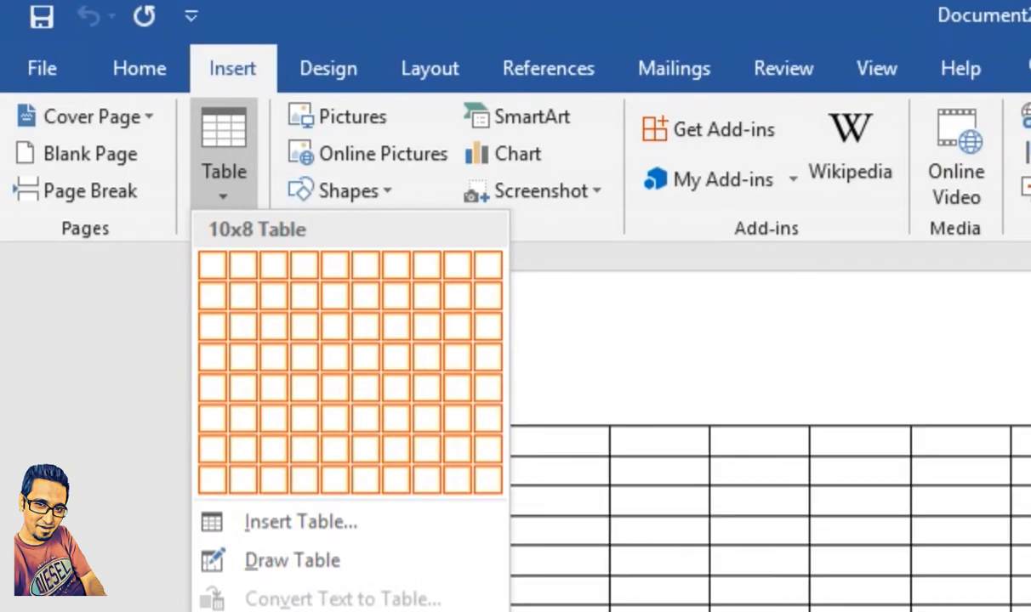
pyautogui.click(487, 480)
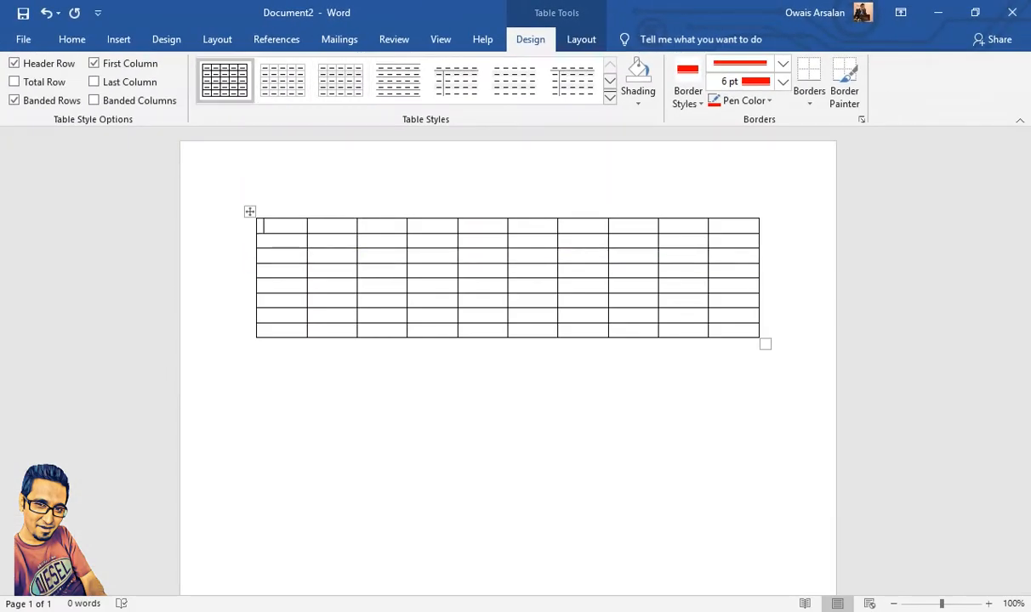
# Step: Apply the light-blue Grid Tables style with a solid-coloured header row and first column to the table
pyautogui.click(610, 81)
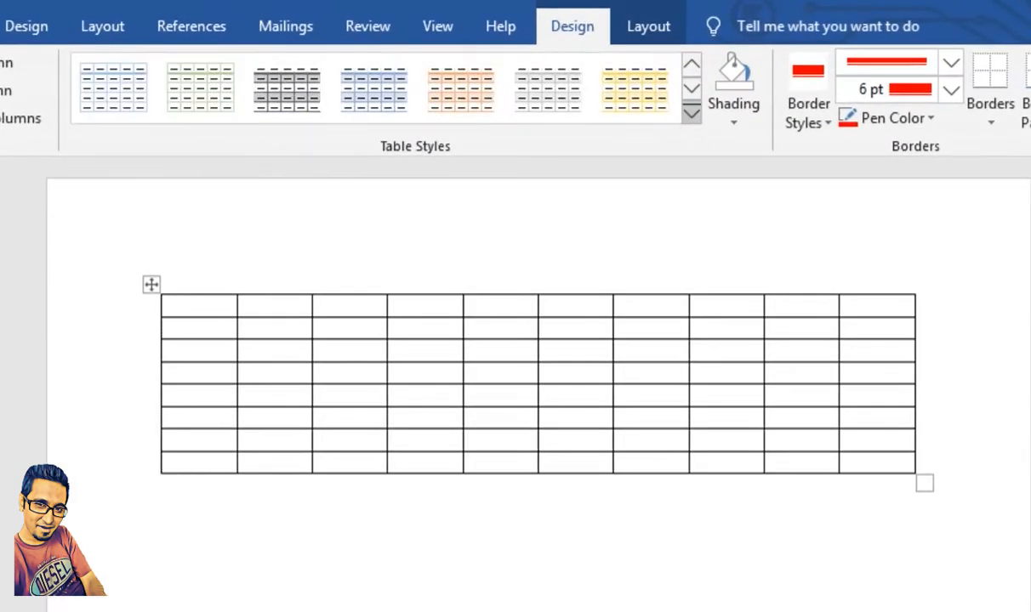
pyautogui.click(691, 114)
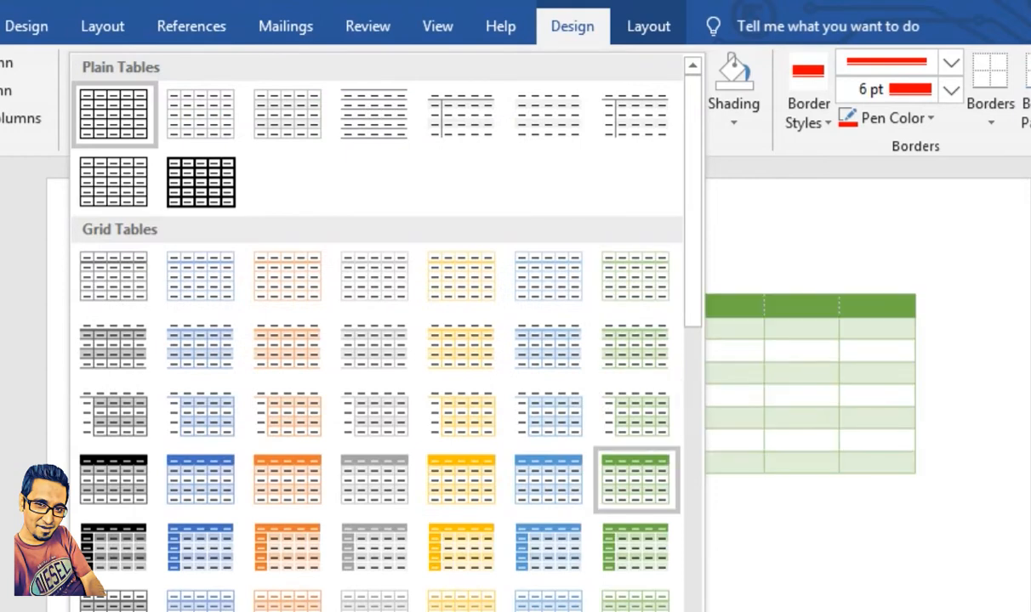
pyautogui.click(549, 549)
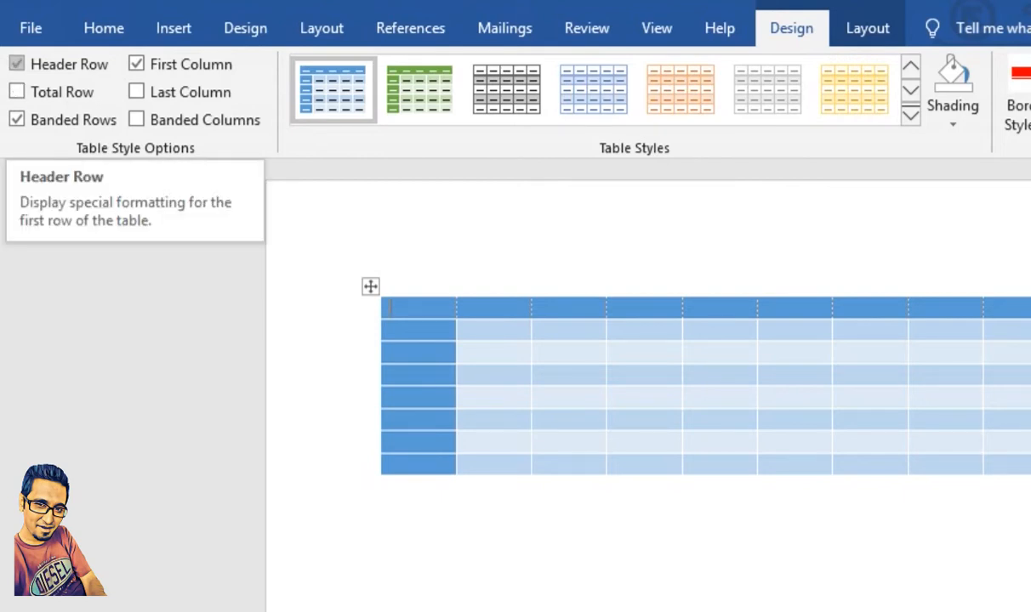
# Step: Turn the table's header row formatting off and on again, and do the same with the first column formatting
pyautogui.click(16, 64)
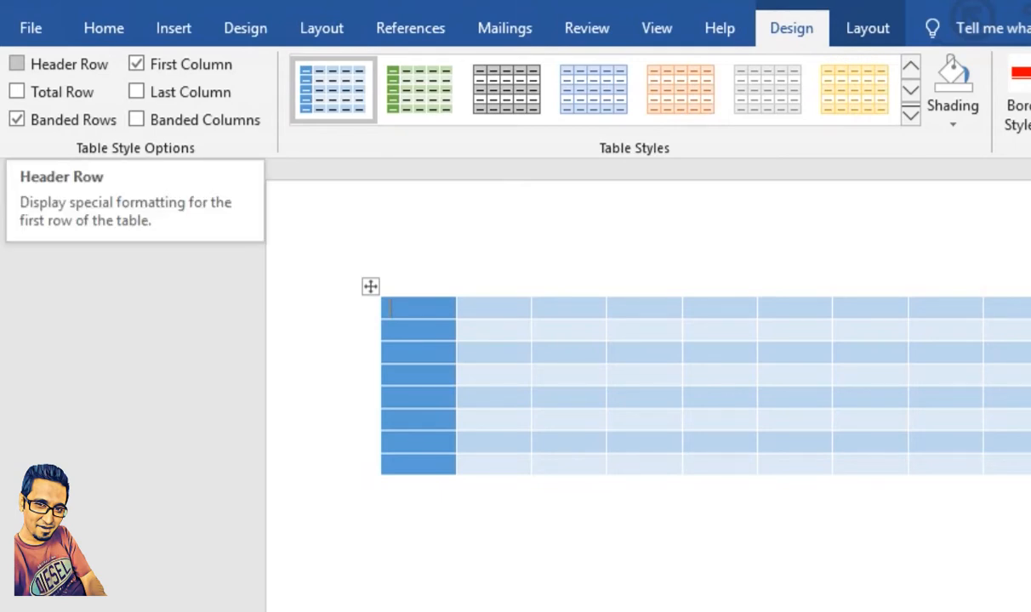
pyautogui.click(16, 64)
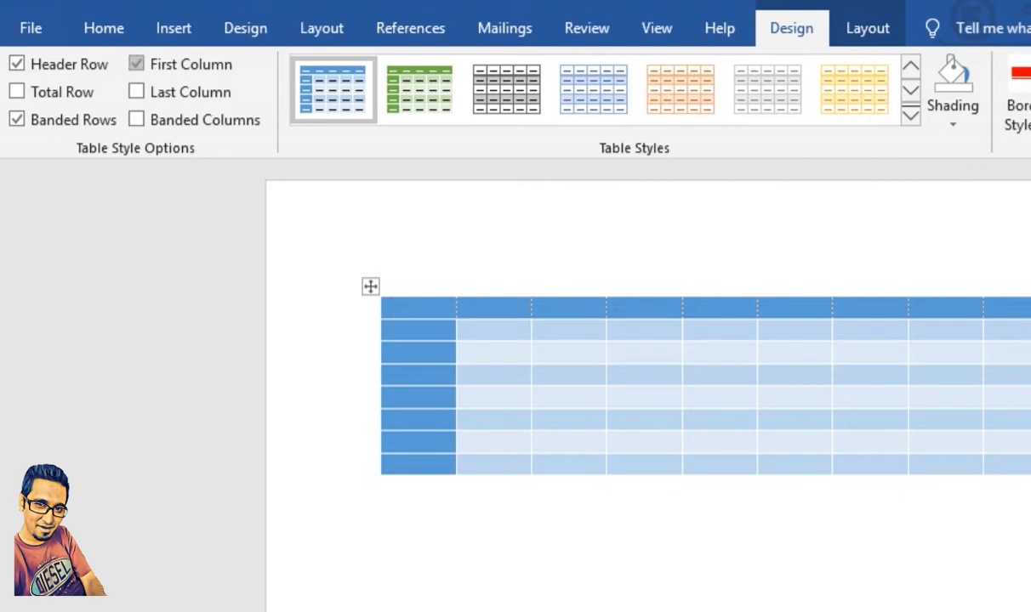
pyautogui.click(136, 64)
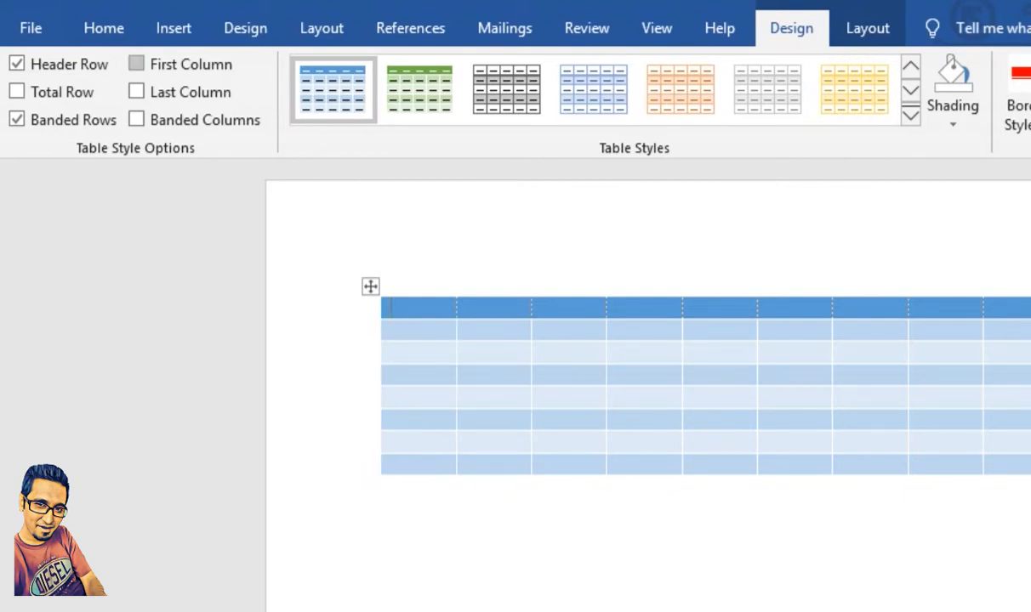
pyautogui.click(136, 64)
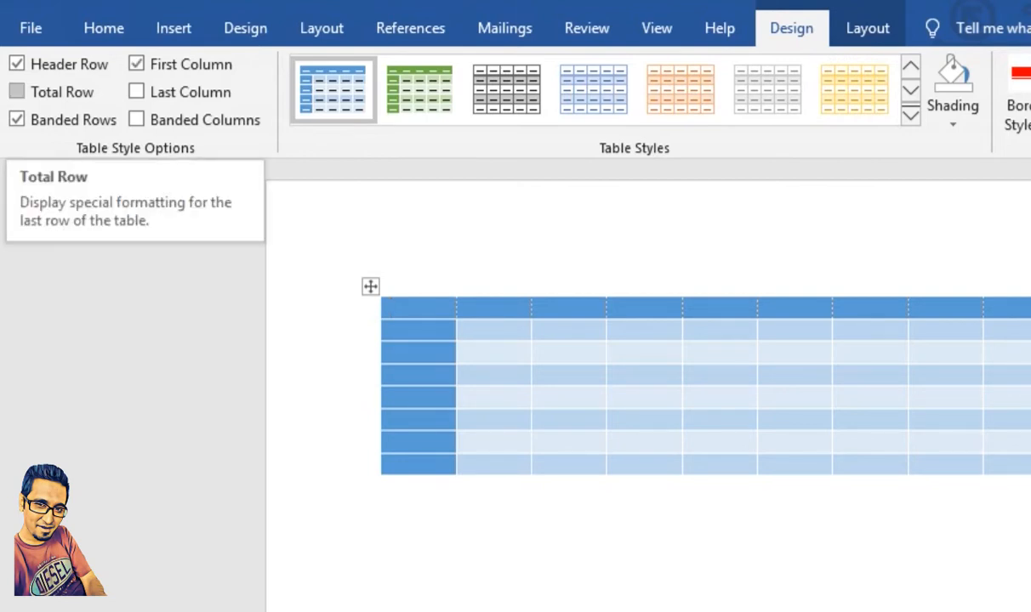
# Step: Try the special formatting for the total row and the last column, switching each one on and off again
pyautogui.click(16, 92)
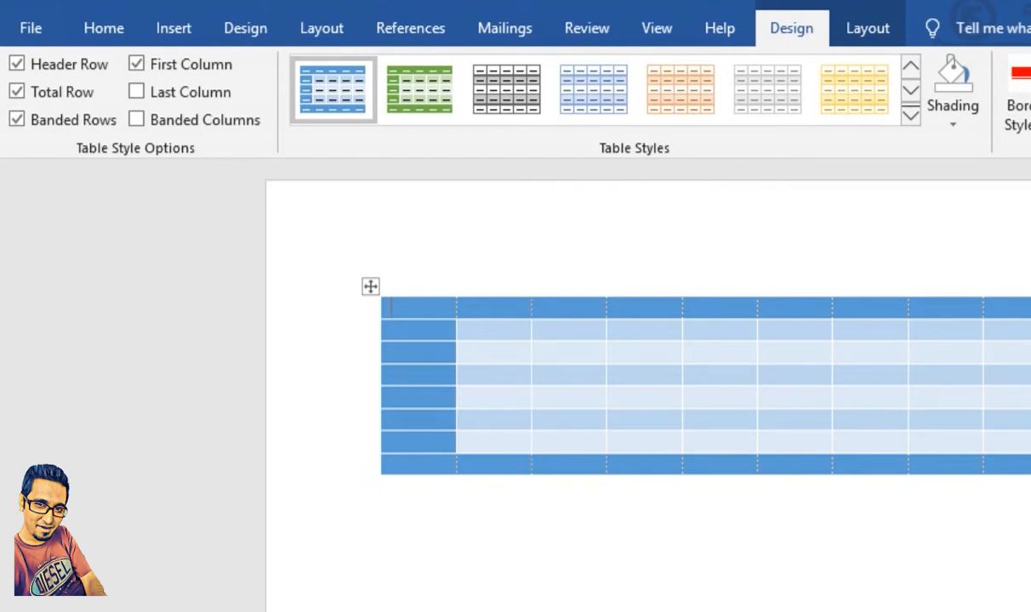
pyautogui.click(16, 92)
pyautogui.click(136, 92)
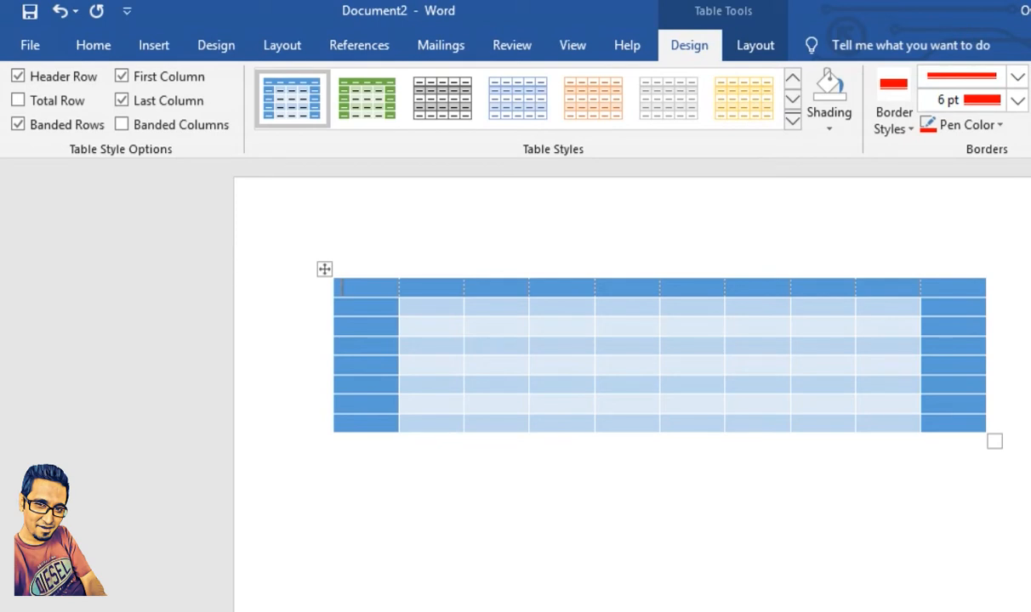
pyautogui.click(121, 100)
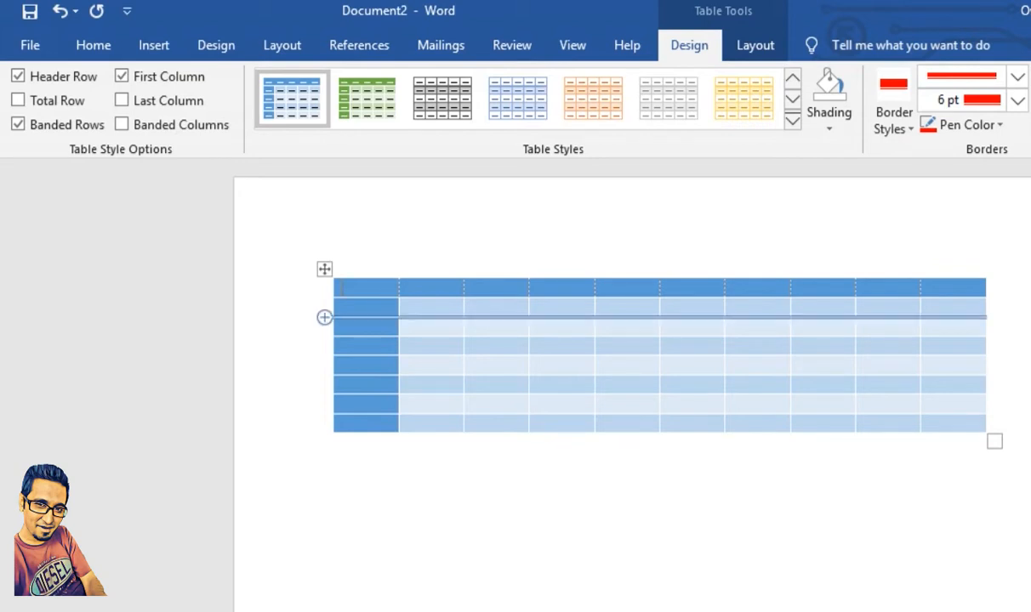
# Step: Try the banded rows and banded columns options in different combinations, leaving both switched off
pyautogui.click(18, 125)
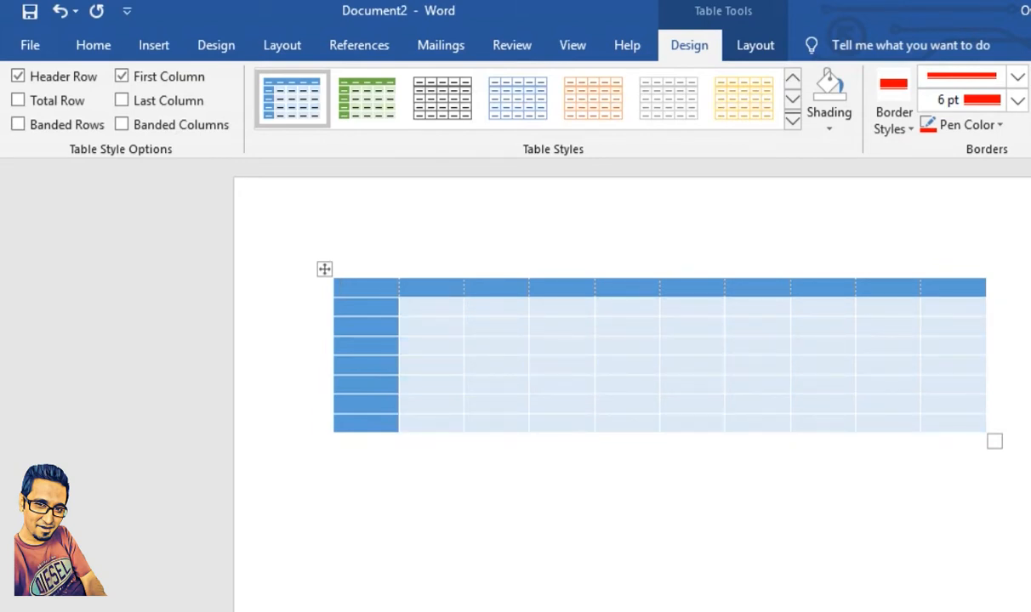
pyautogui.click(18, 124)
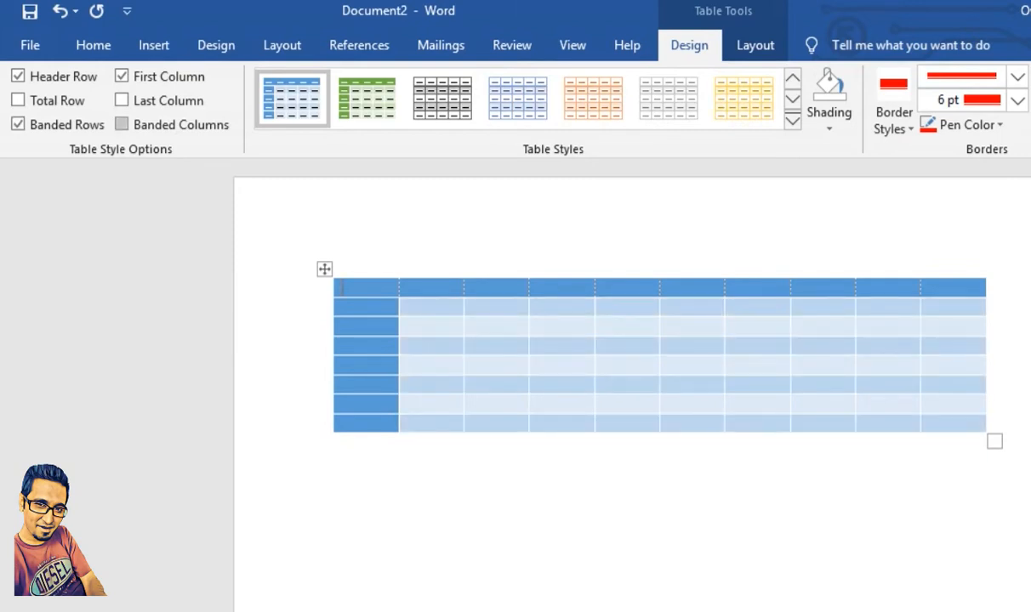
pyautogui.click(122, 124)
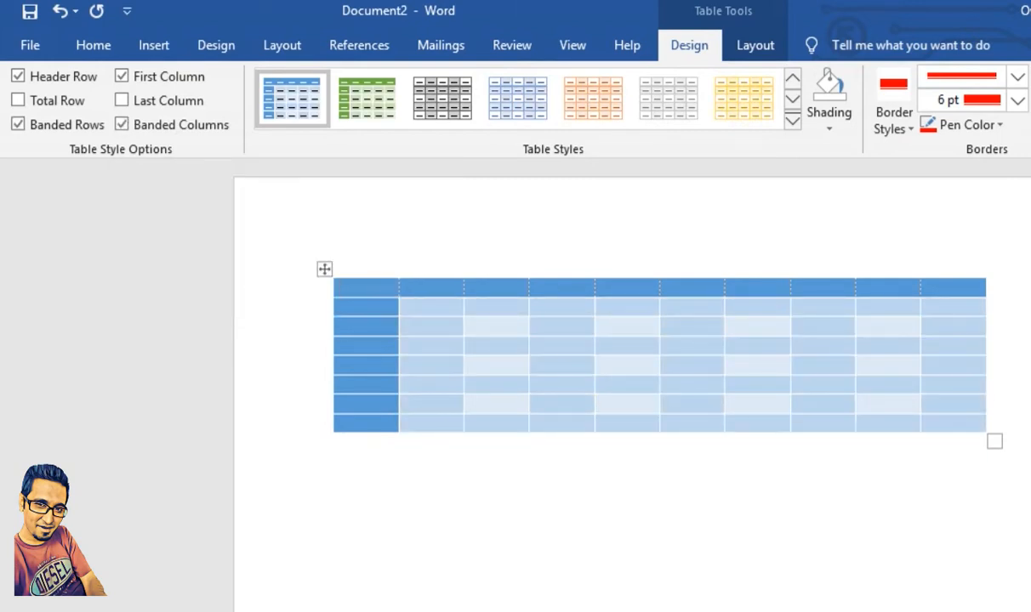
pyautogui.click(17, 125)
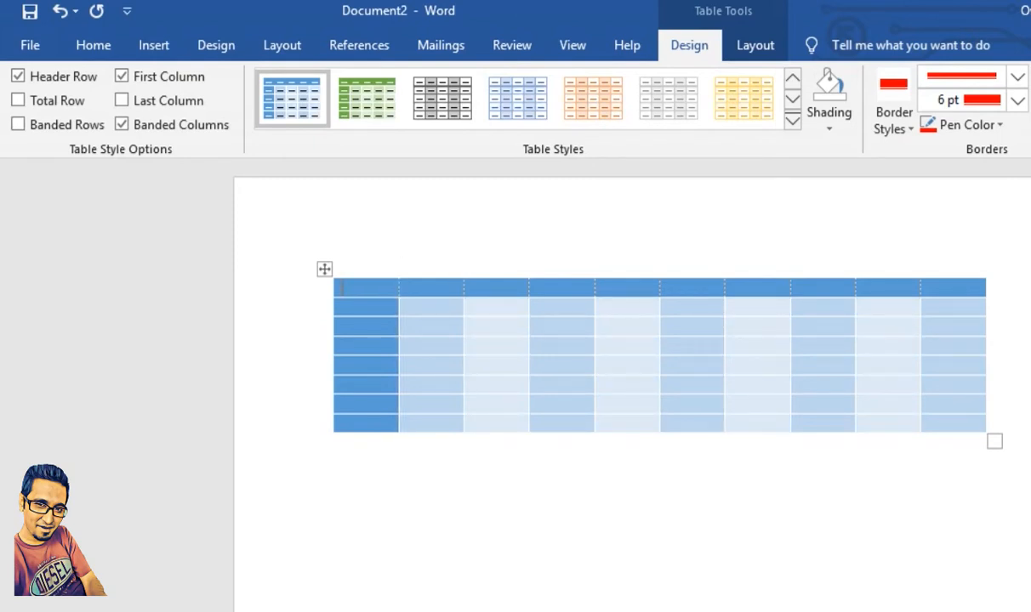
pyautogui.click(121, 125)
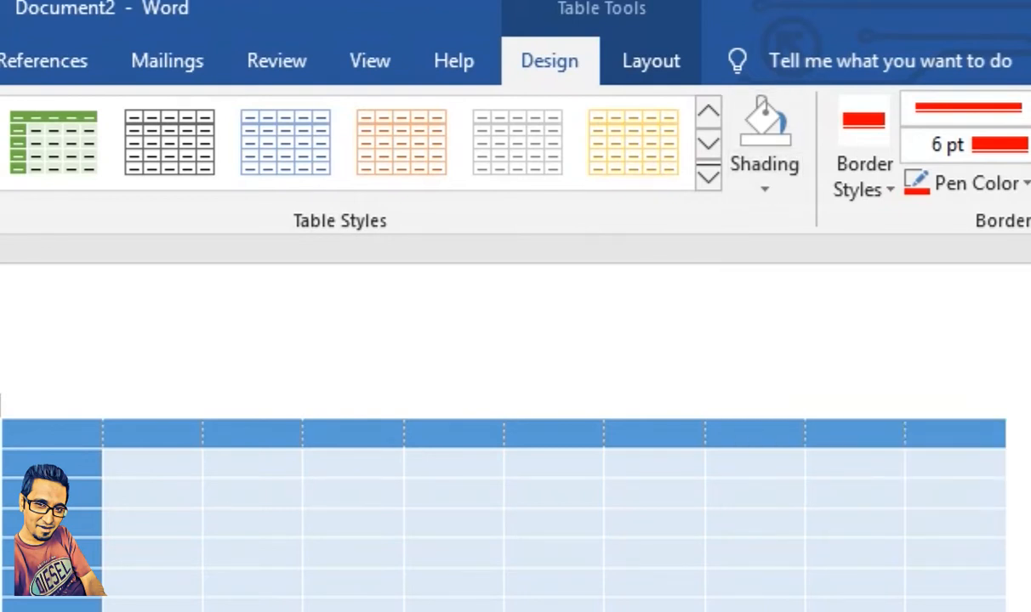
# Step: Shade the cell in row 3, column 4 dark orange and the cell in row 4, column 6 green
pyautogui.click(764, 183)
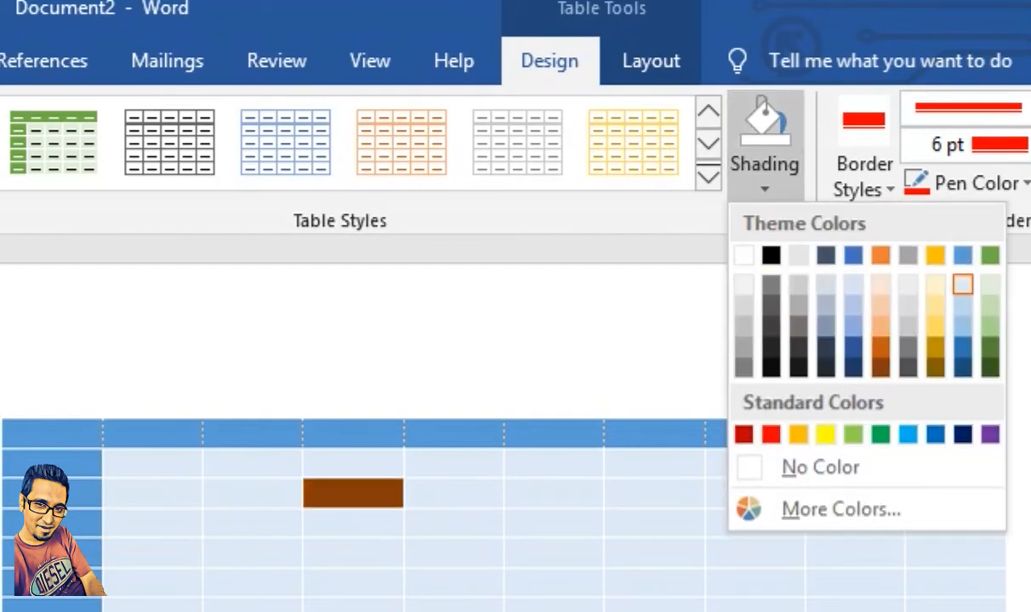
pyautogui.click(908, 434)
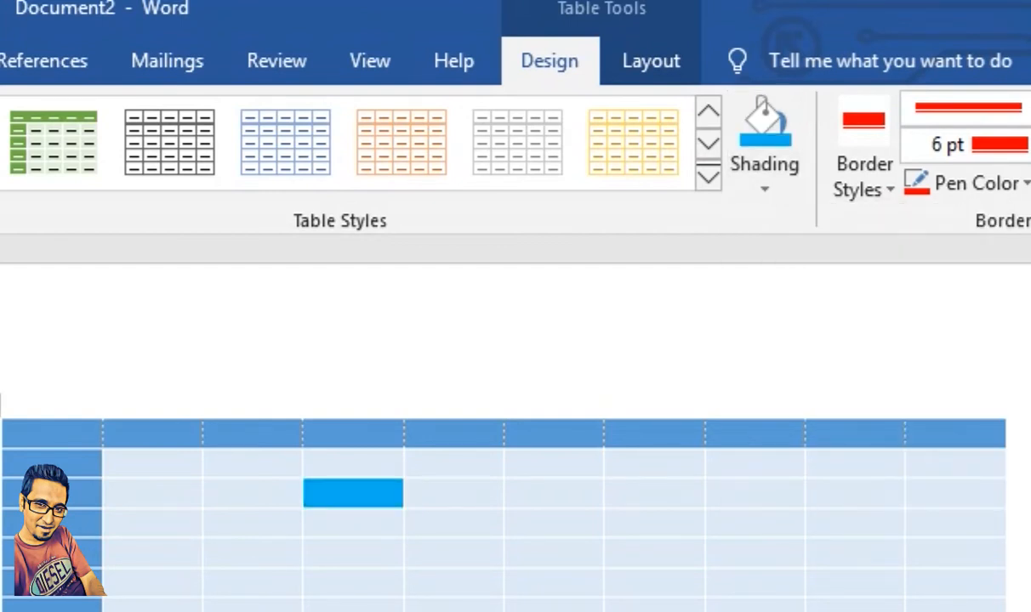
pyautogui.click(764, 183)
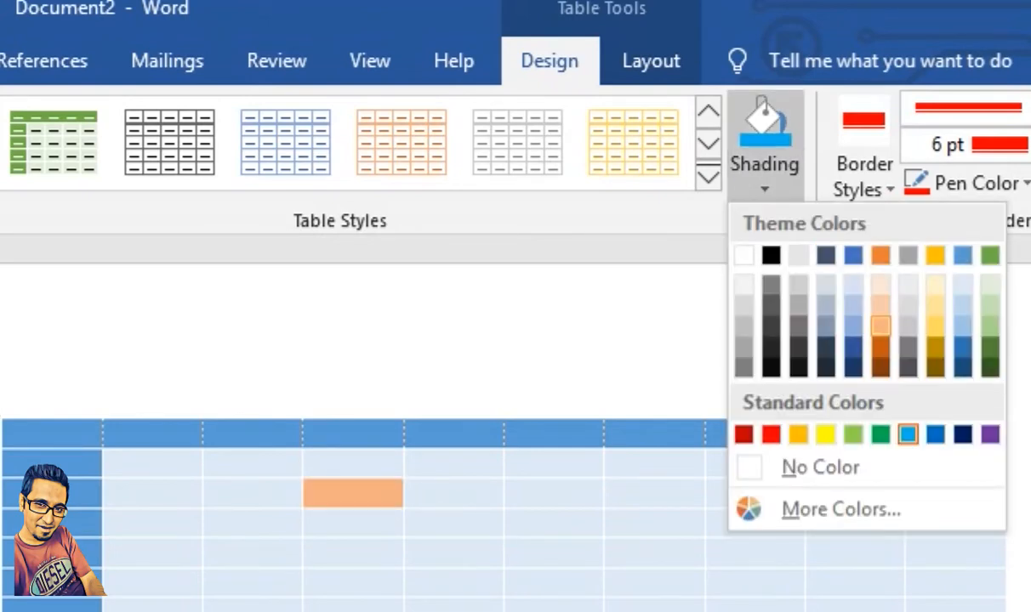
pyautogui.click(880, 347)
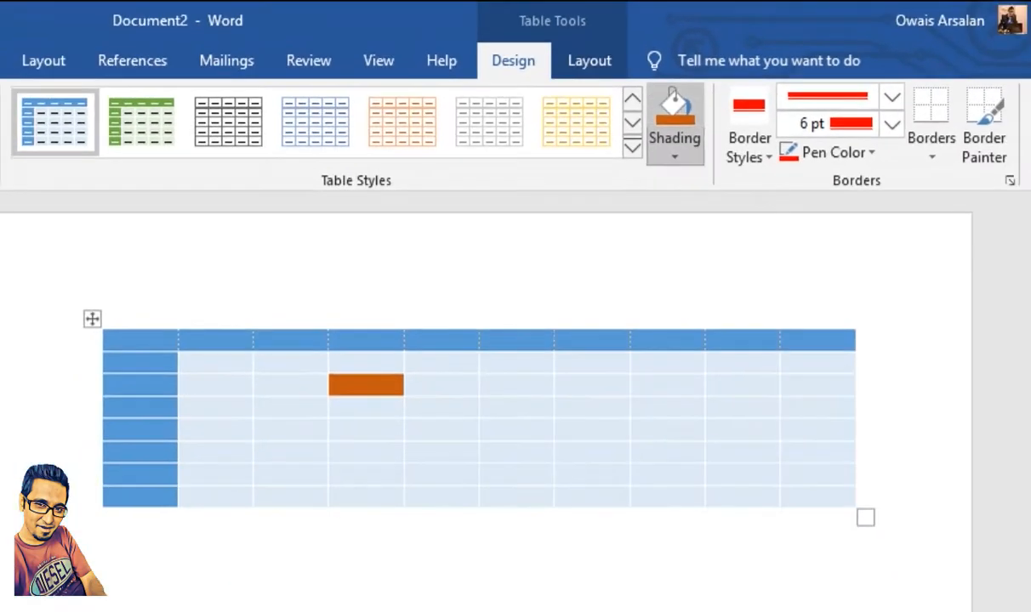
pyautogui.click(675, 153)
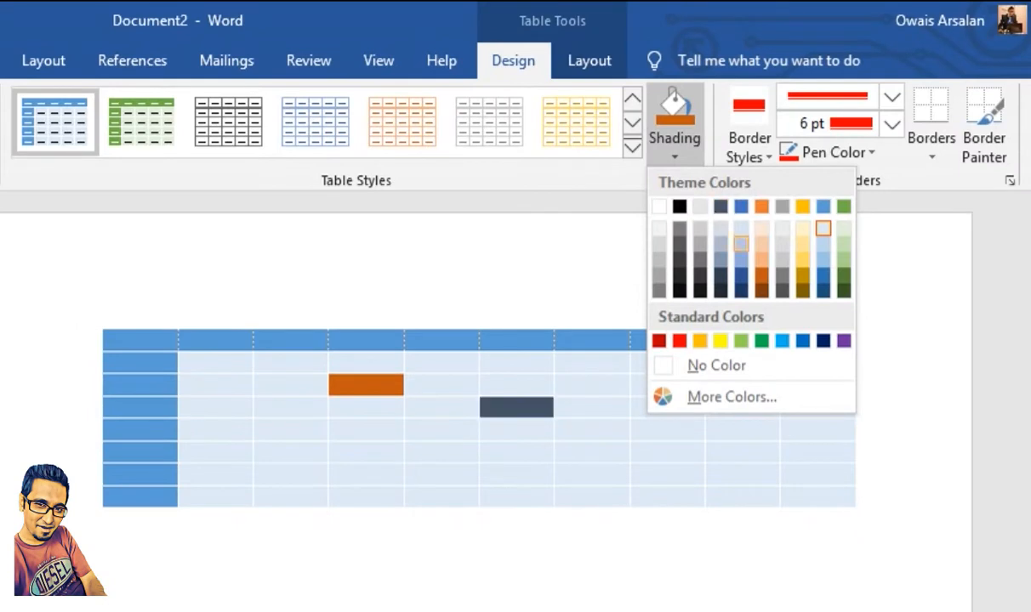
pyautogui.click(750, 341)
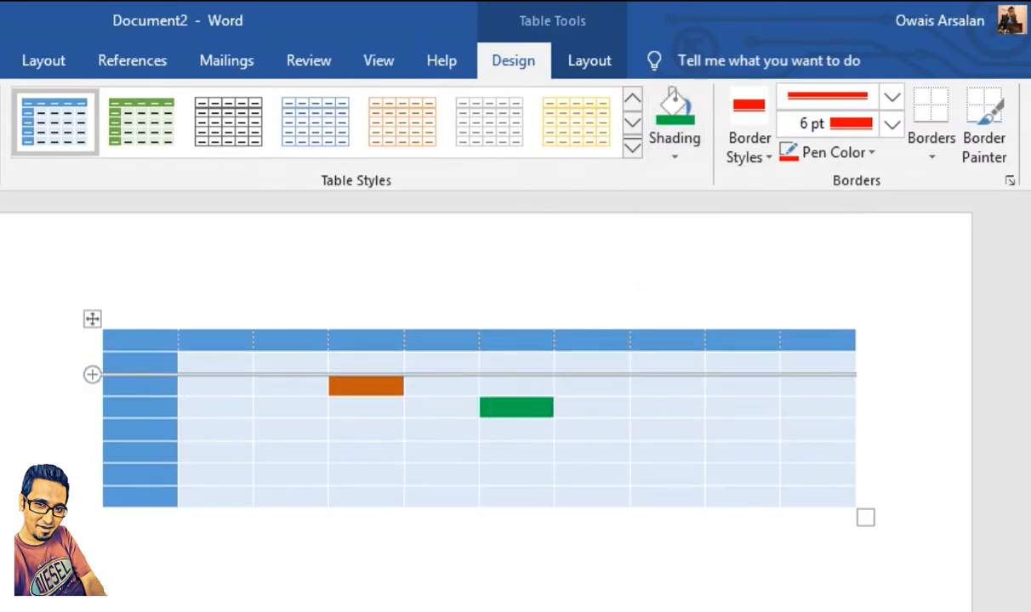
# Step: Apply the same green shading to the whole third row and the whole second column
pyautogui.click(96, 384)
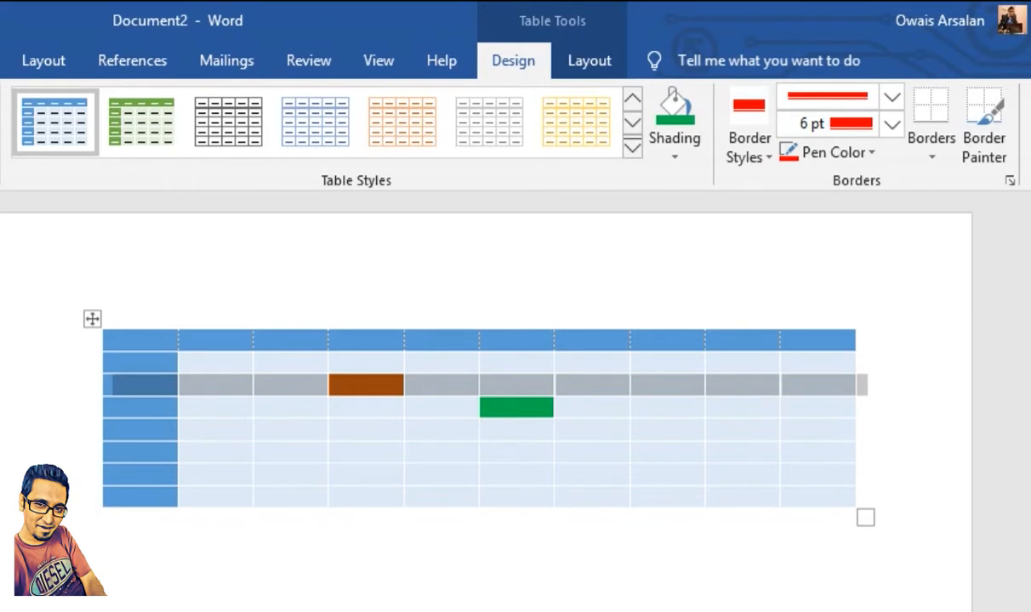
pyautogui.click(674, 115)
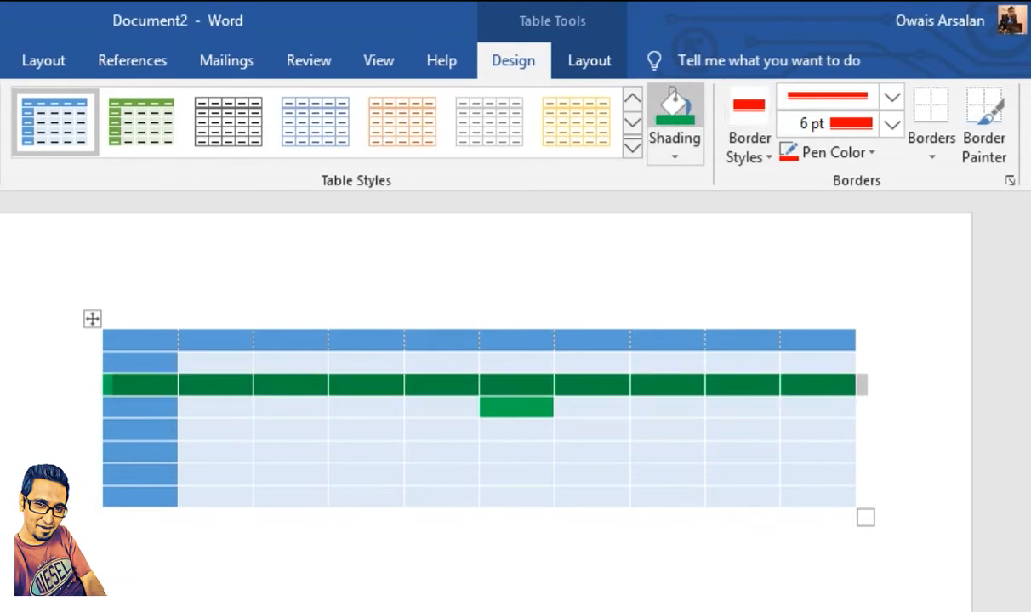
pyautogui.click(216, 328)
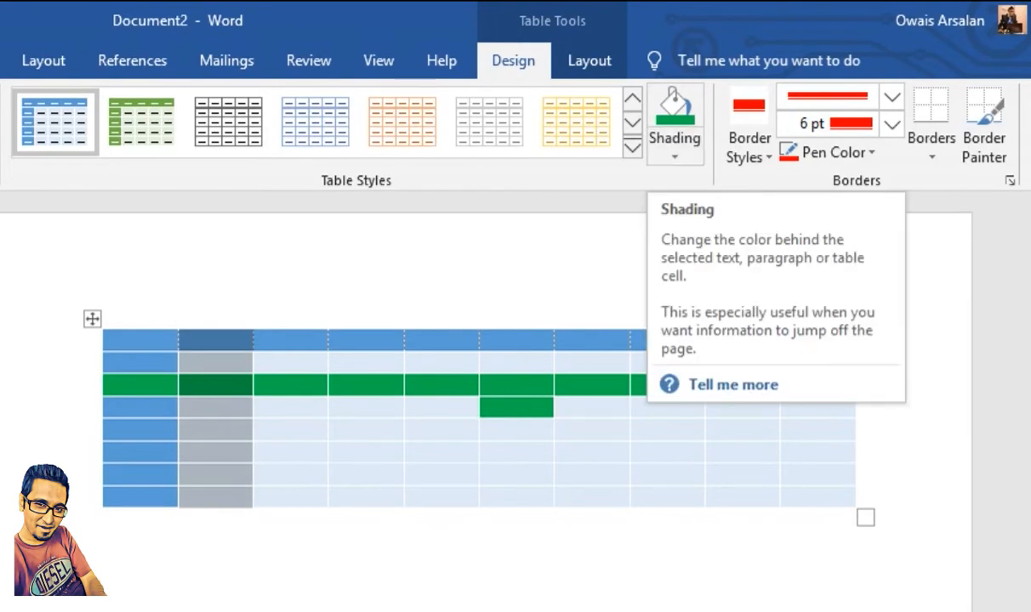
pyautogui.click(674, 115)
# Step: Undo all the cell, row and column shading applied to the table
pyautogui.click(103, 520)
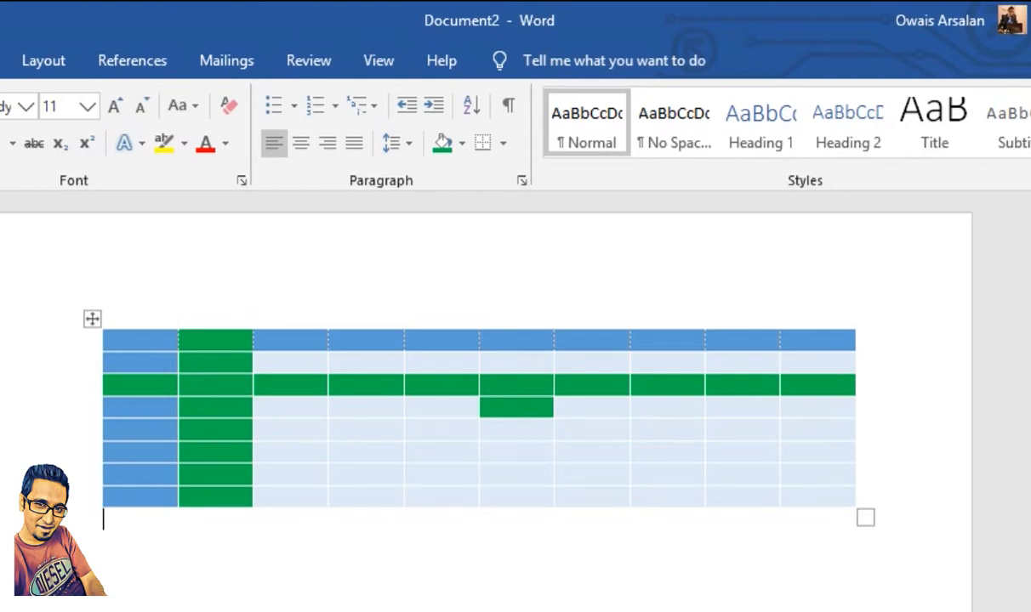
pyautogui.click(93, 319)
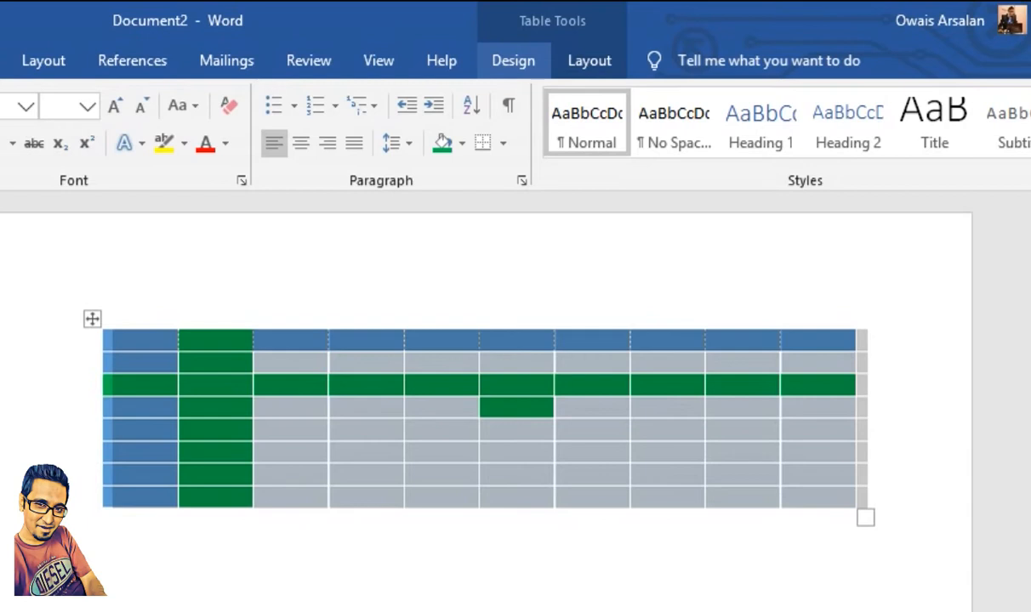
pyautogui.click(513, 60)
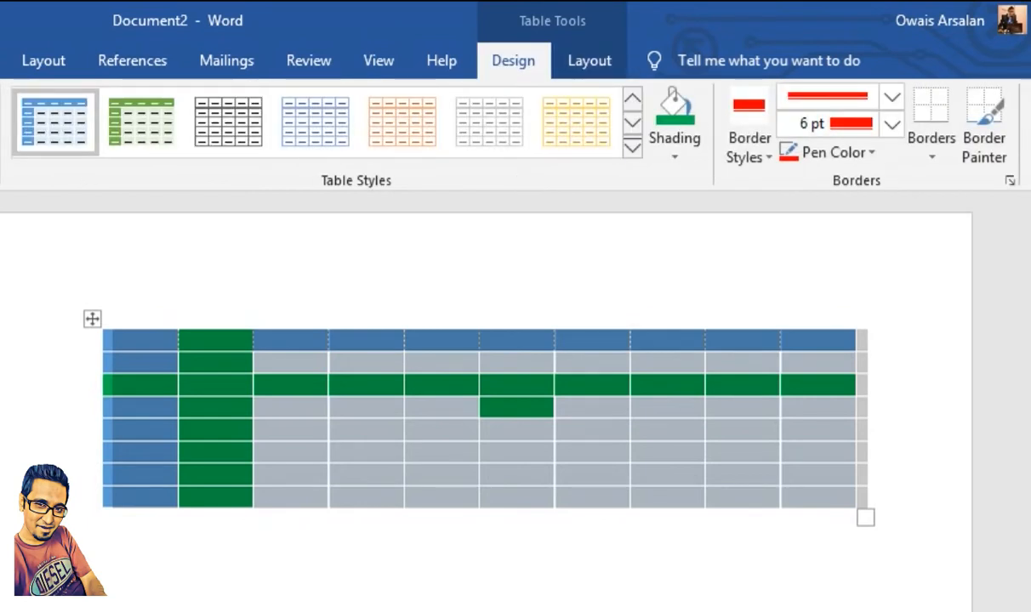
pyautogui.hotkey('ctrl', 'z')
pyautogui.hotkey('ctrl', 'z')
pyautogui.hotkey('ctrl', 'z')
pyautogui.hotkey('ctrl', 'z')
pyautogui.hotkey('ctrl', 'z')
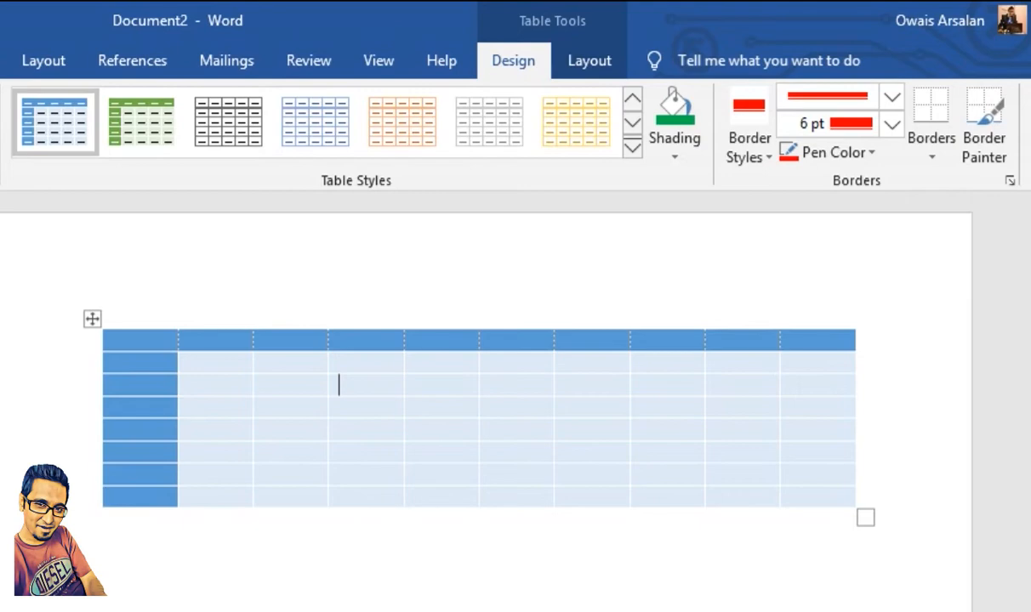
# Step: Choose the blue 1 ½ pt single-line theme border style and change its line style to a double line
pyautogui.click(749, 138)
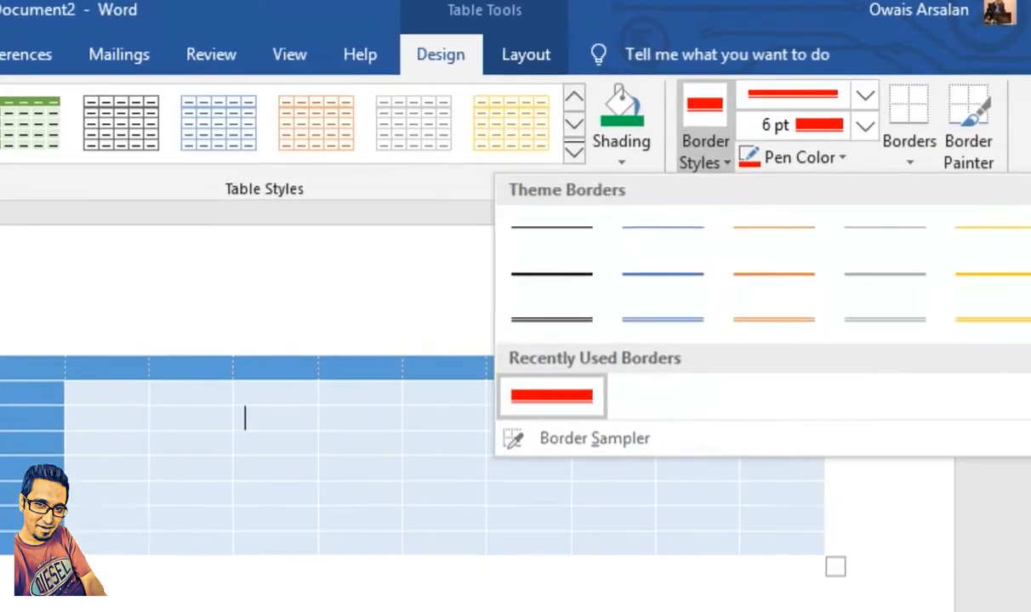
pyautogui.click(711, 255)
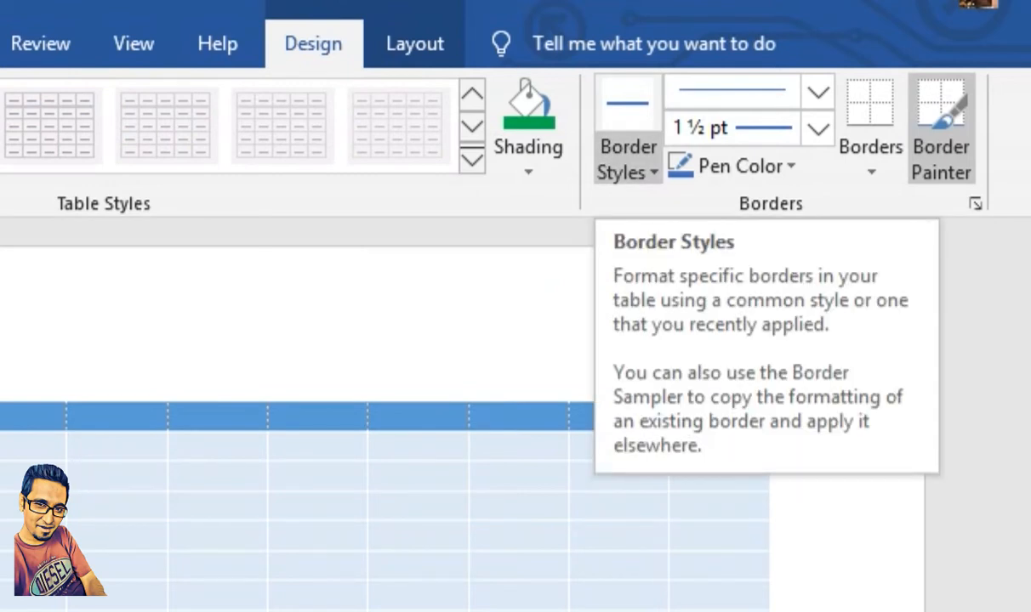
pyautogui.click(819, 92)
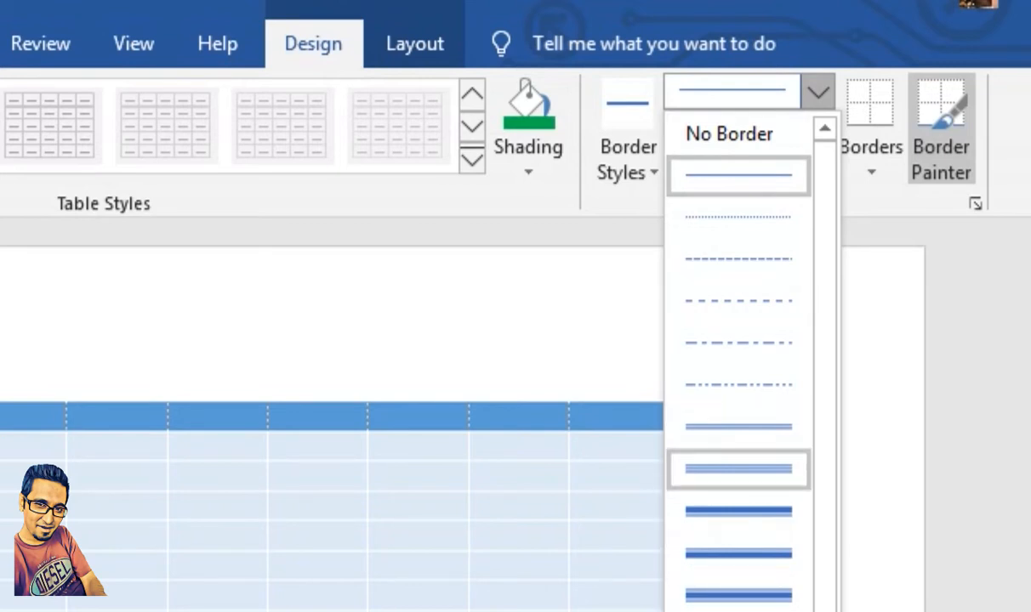
pyautogui.click(738, 425)
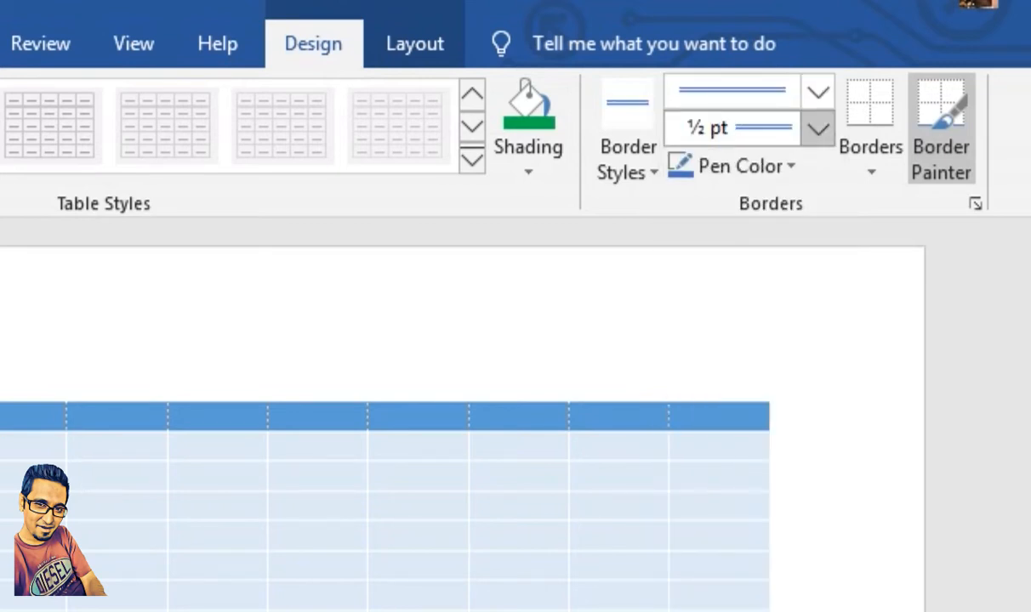
# Step: Set the double border line's weight to ¾ pt
pyautogui.click(818, 129)
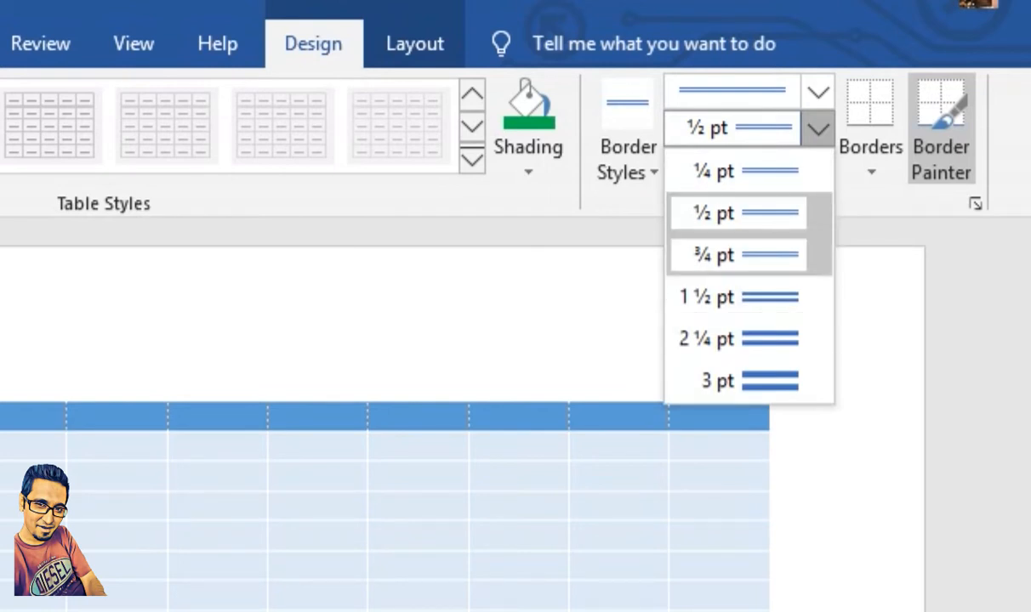
pyautogui.click(739, 255)
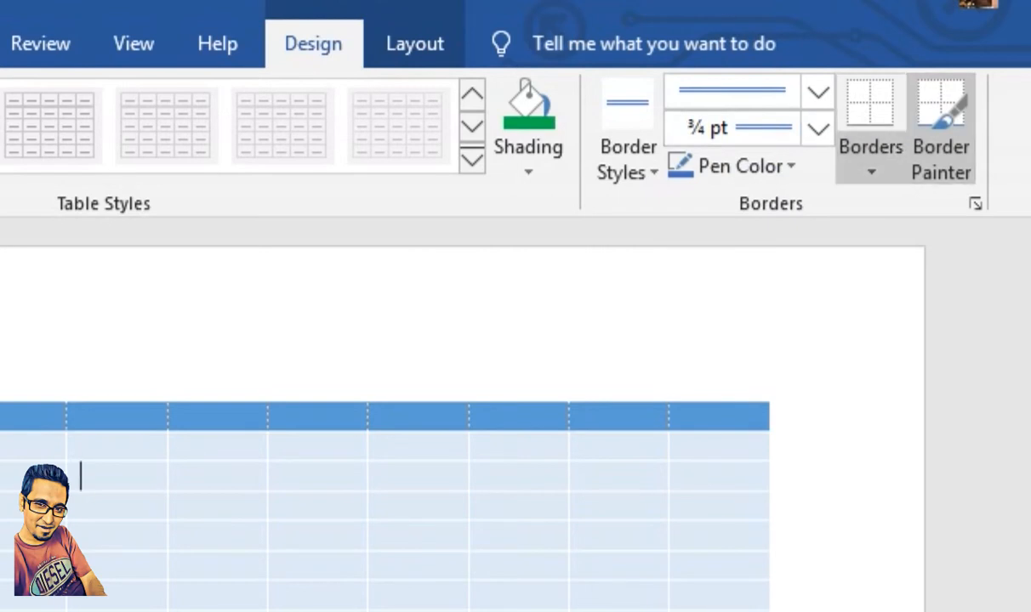
pyautogui.click(870, 165)
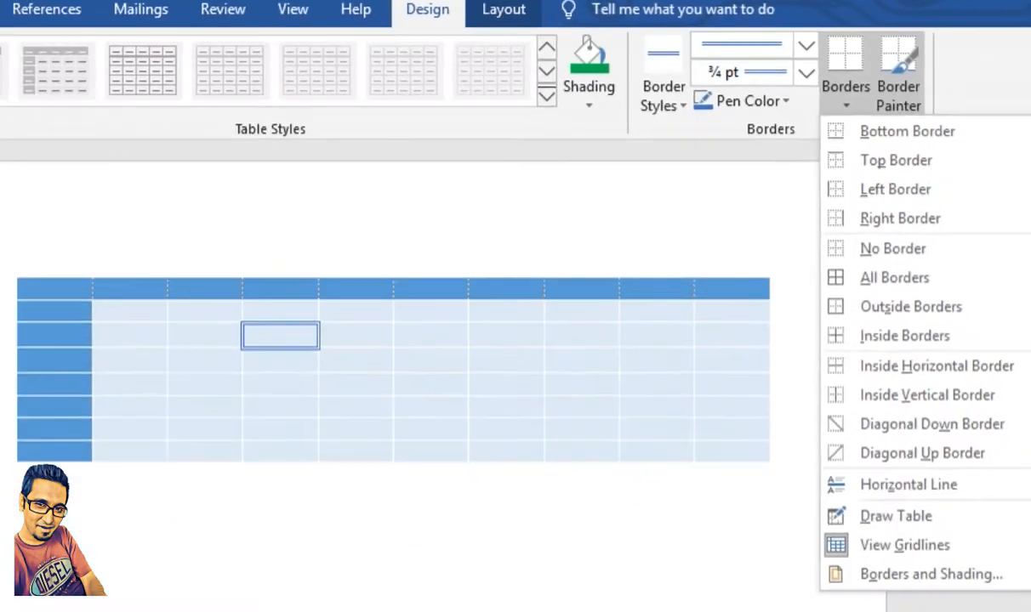
pyautogui.press('Escape')
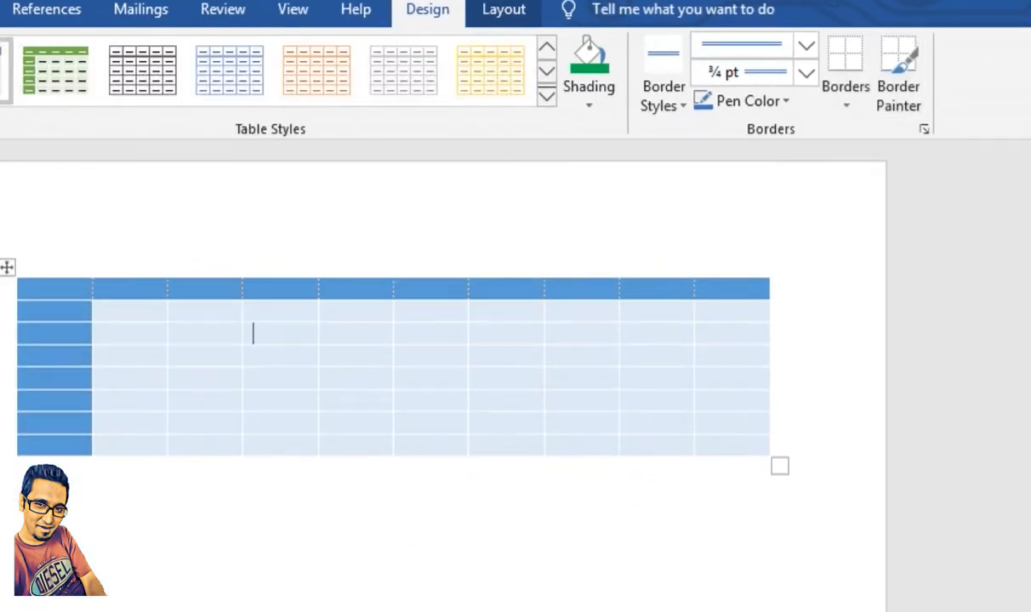
# Step: Apply the ¾ pt blue double line as all borders of the table's first column
pyautogui.click(54, 274)
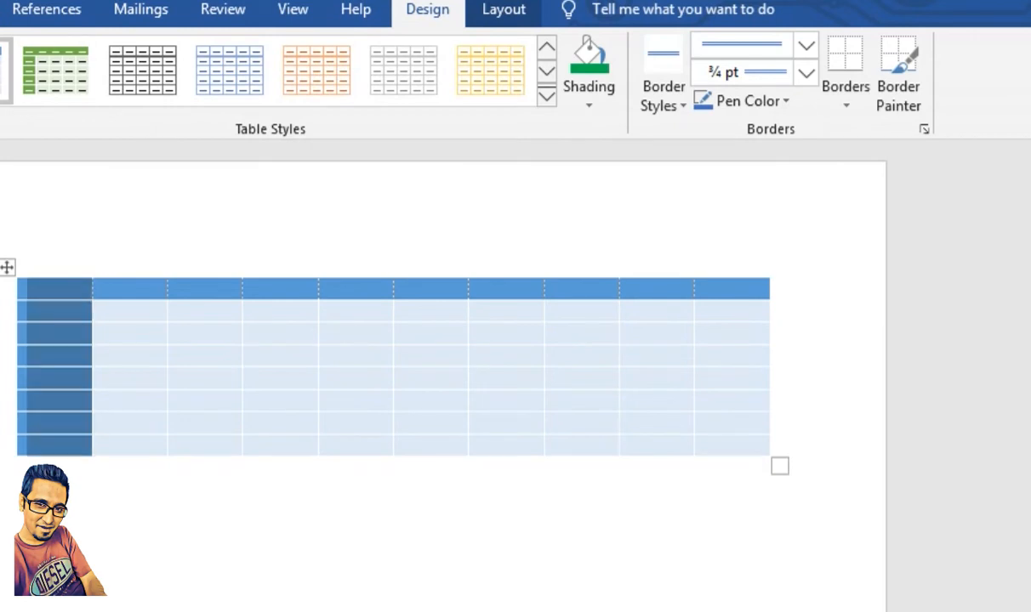
pyautogui.click(846, 58)
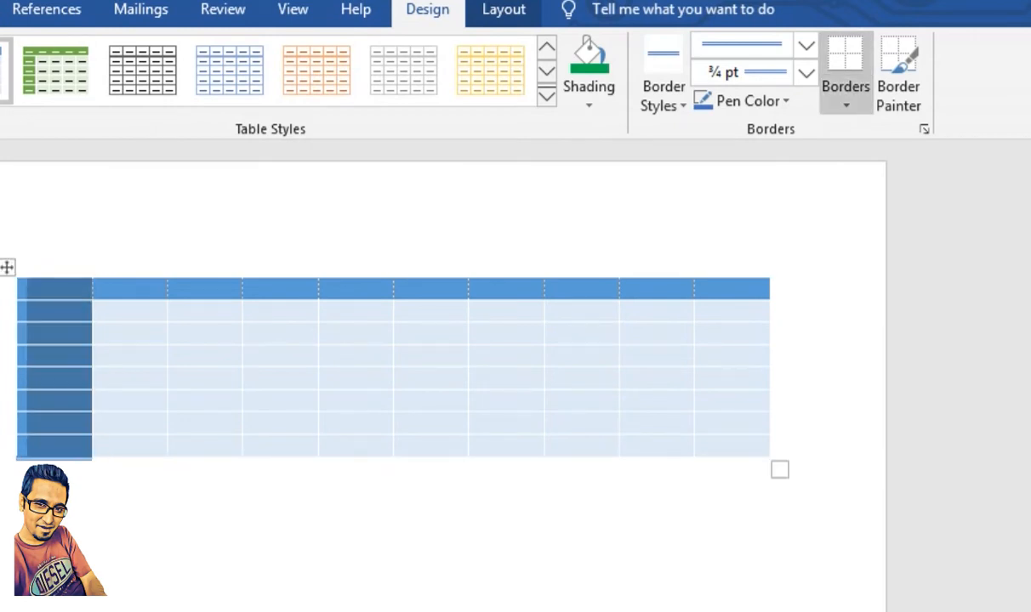
pyautogui.click(845, 104)
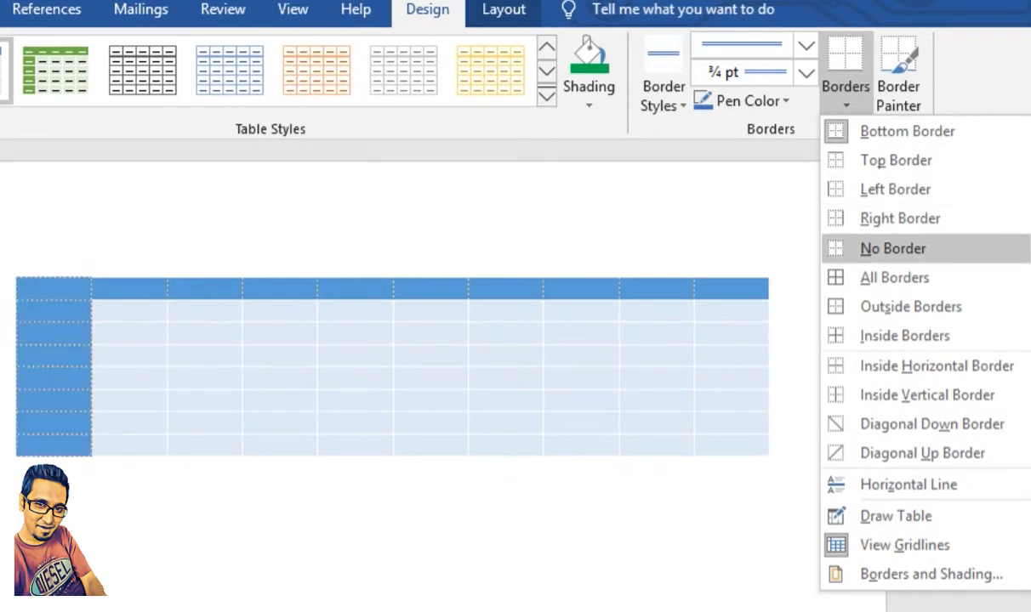
pyautogui.click(894, 277)
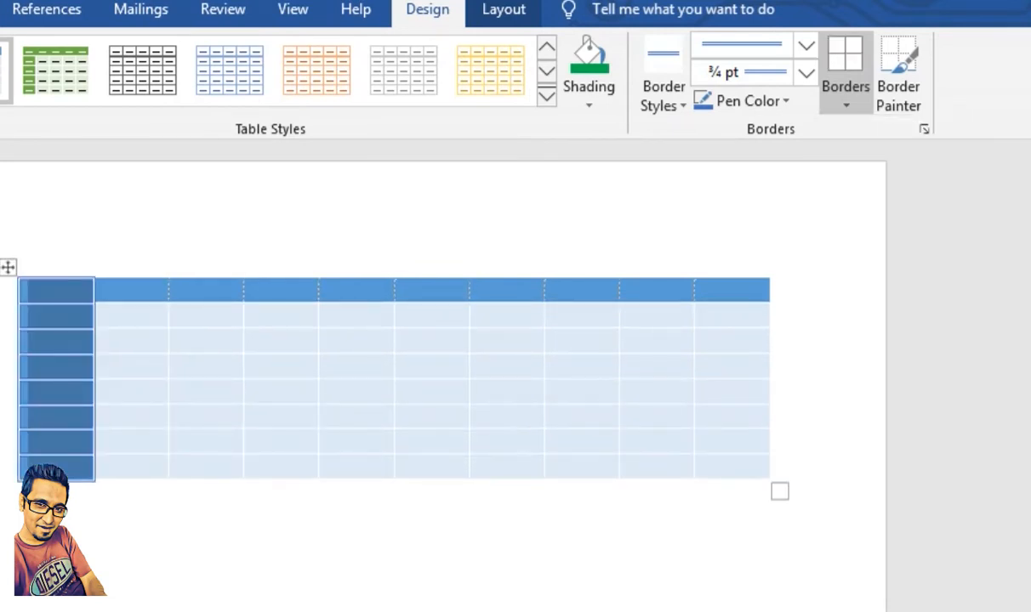
# Step: Apply the same double line as all borders of the fifth row, and undo the accidental removal of those borders
pyautogui.click(7, 466)
pyautogui.click(7, 392)
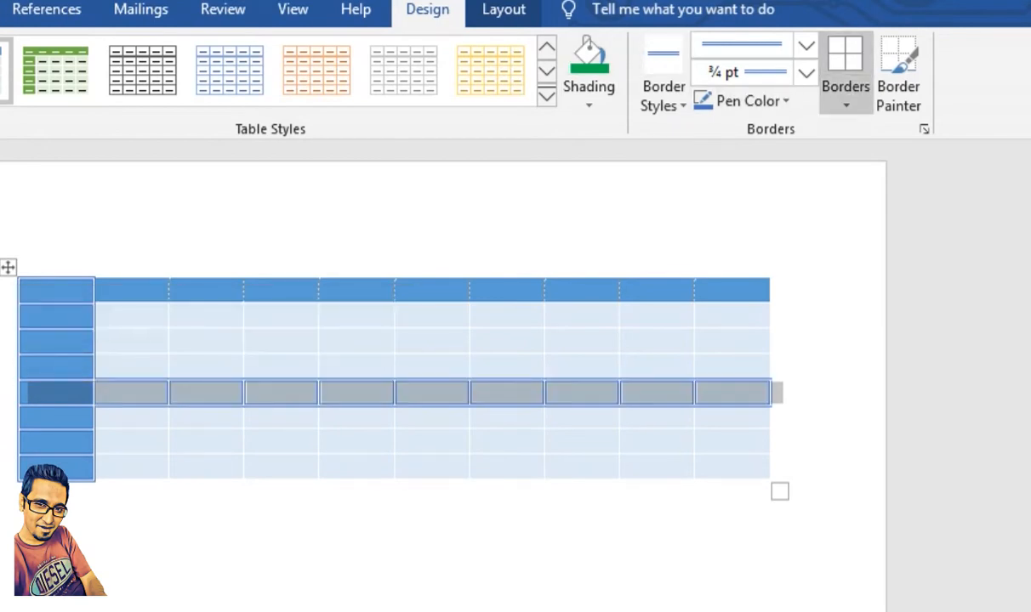
pyautogui.click(845, 100)
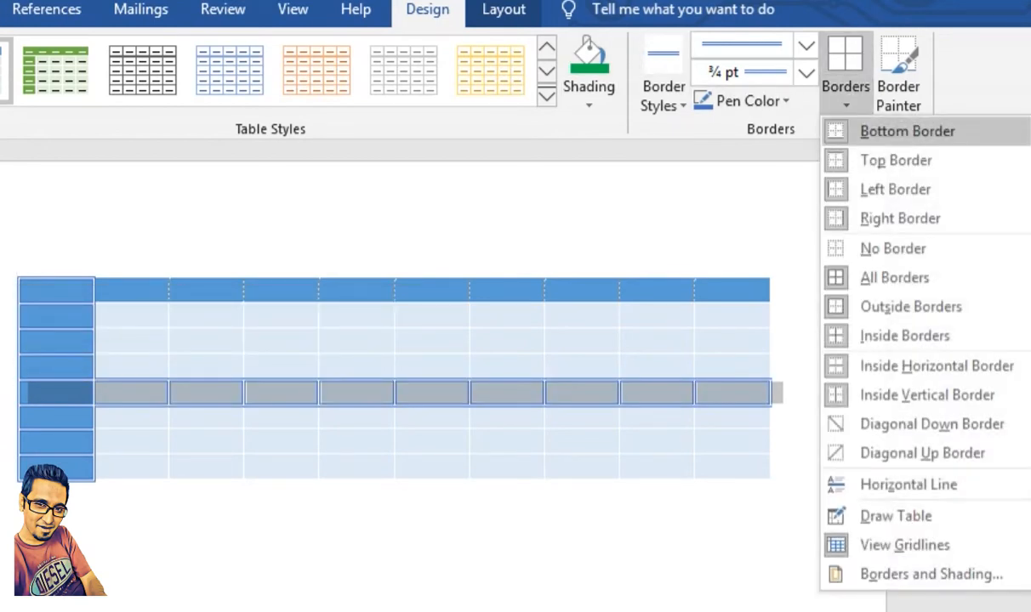
pyautogui.click(895, 278)
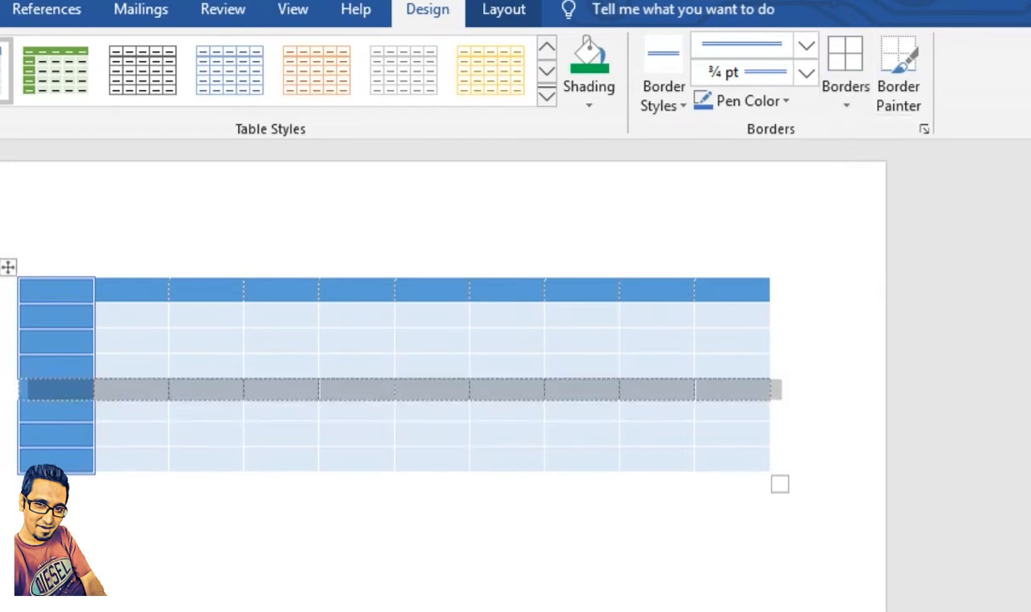
pyautogui.click(595, 527)
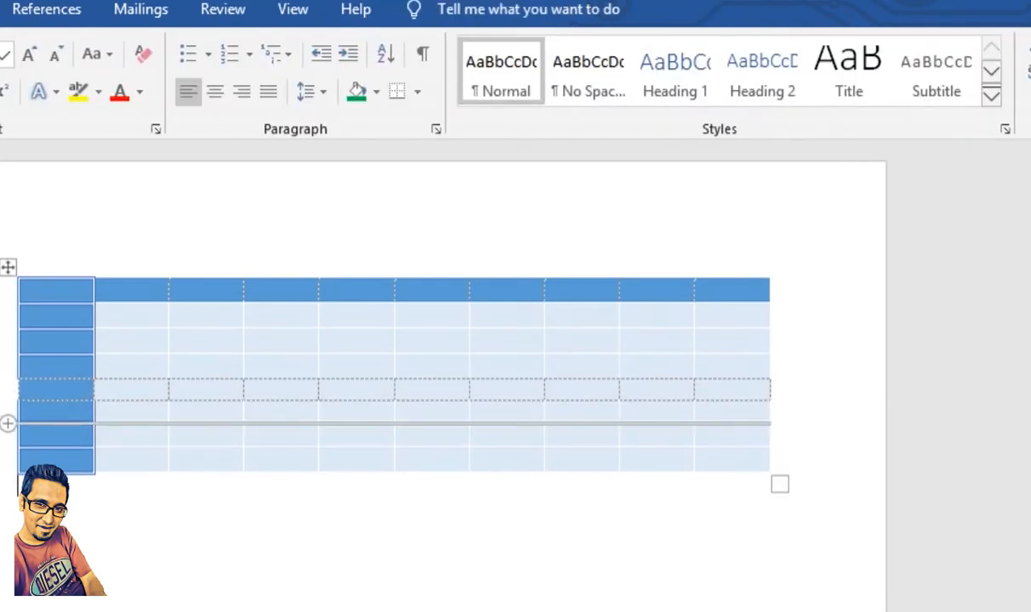
pyautogui.hotkey('ctrl', 'z')
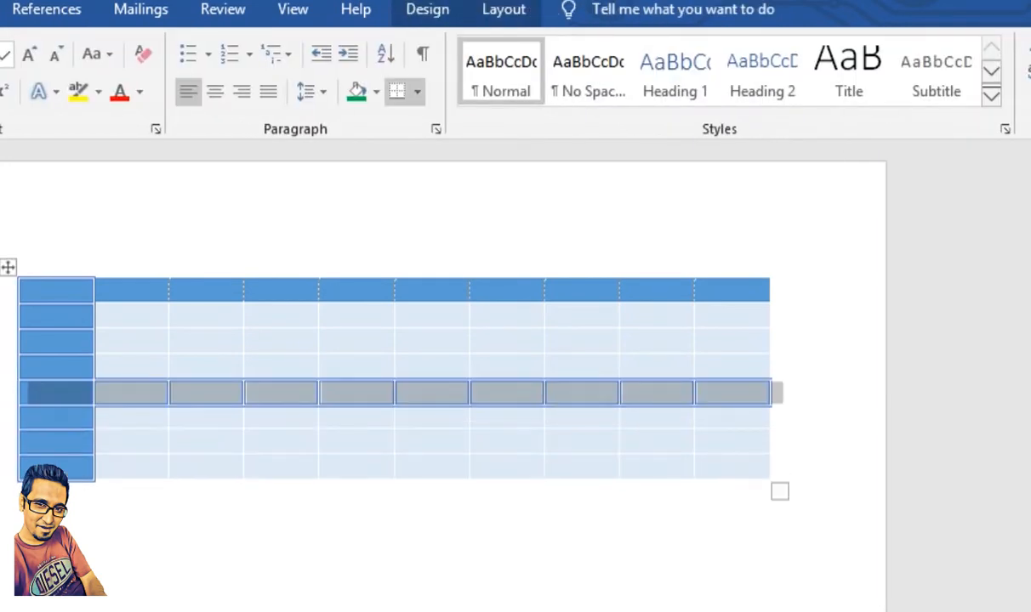
# Step: Review the available border placement options for the fifth row and select the whole table
pyautogui.click(503, 9)
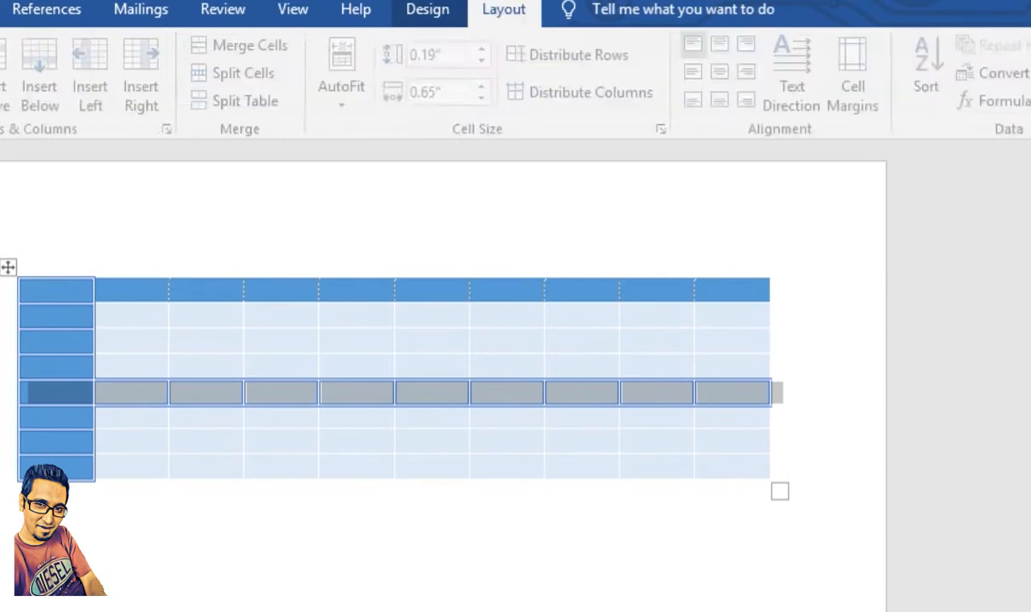
pyautogui.click(427, 10)
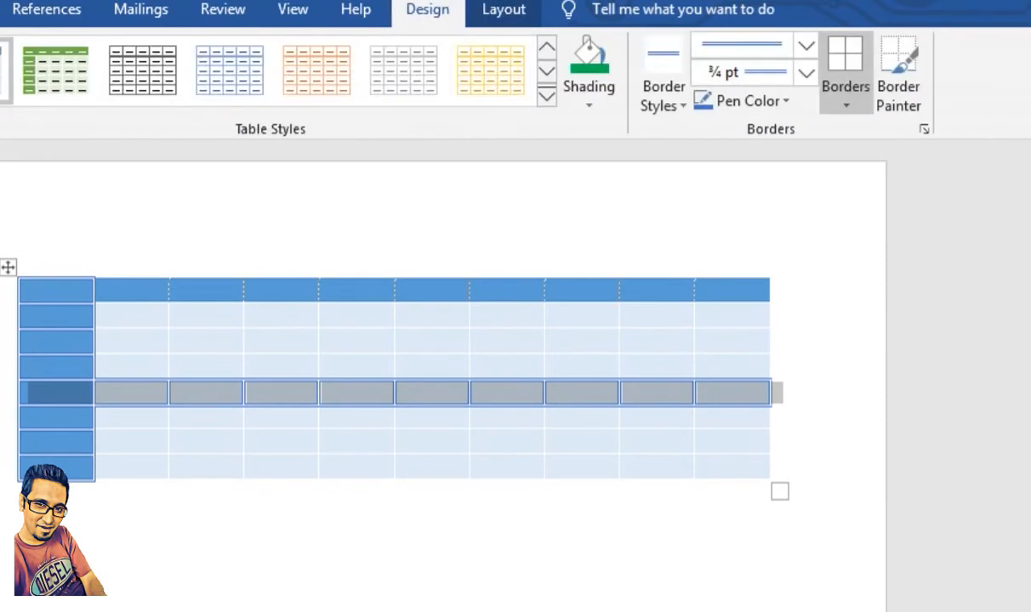
pyautogui.click(846, 100)
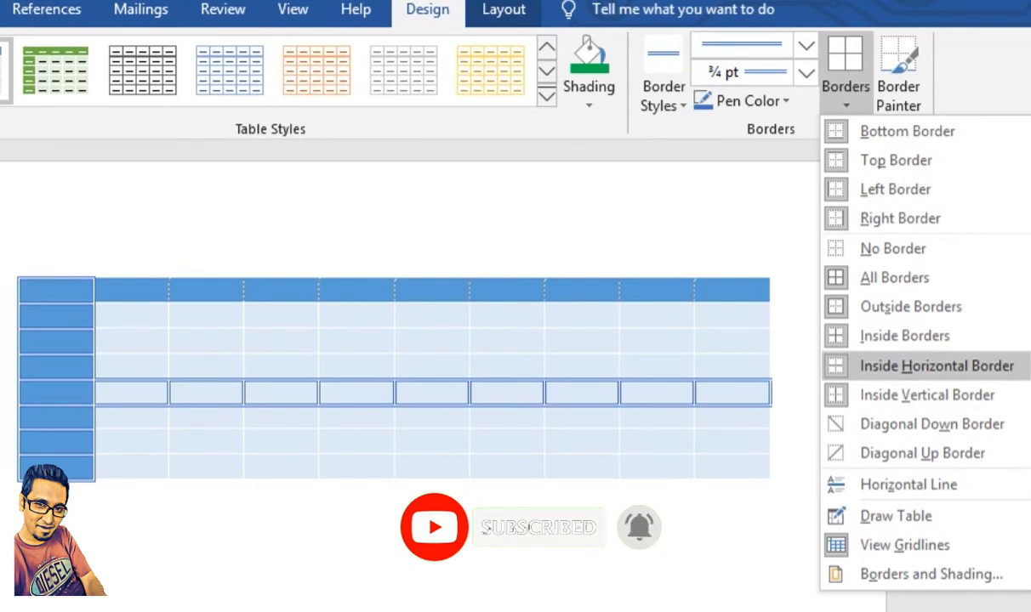
pyautogui.click(936, 365)
pyautogui.click(595, 545)
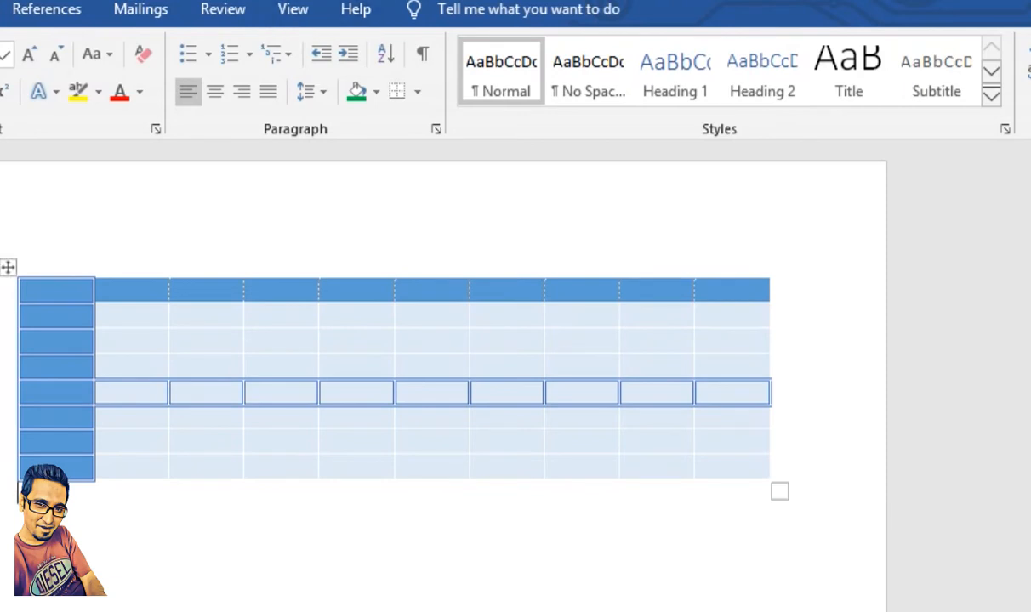
pyautogui.click(8, 267)
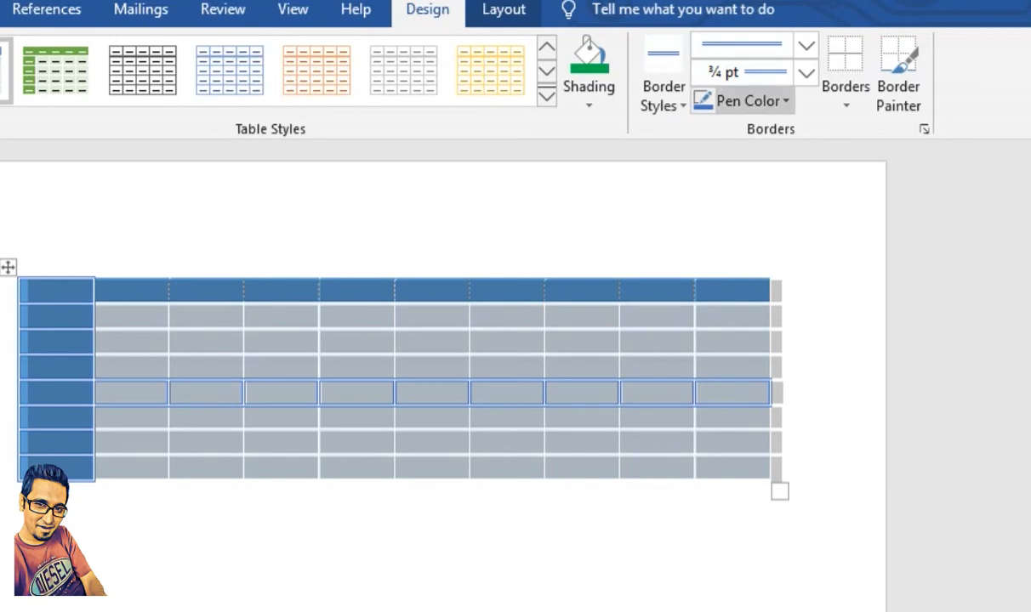
# Step: Deselect the table and undo the double-line borders on the fifth row and the first column
pyautogui.click(544, 540)
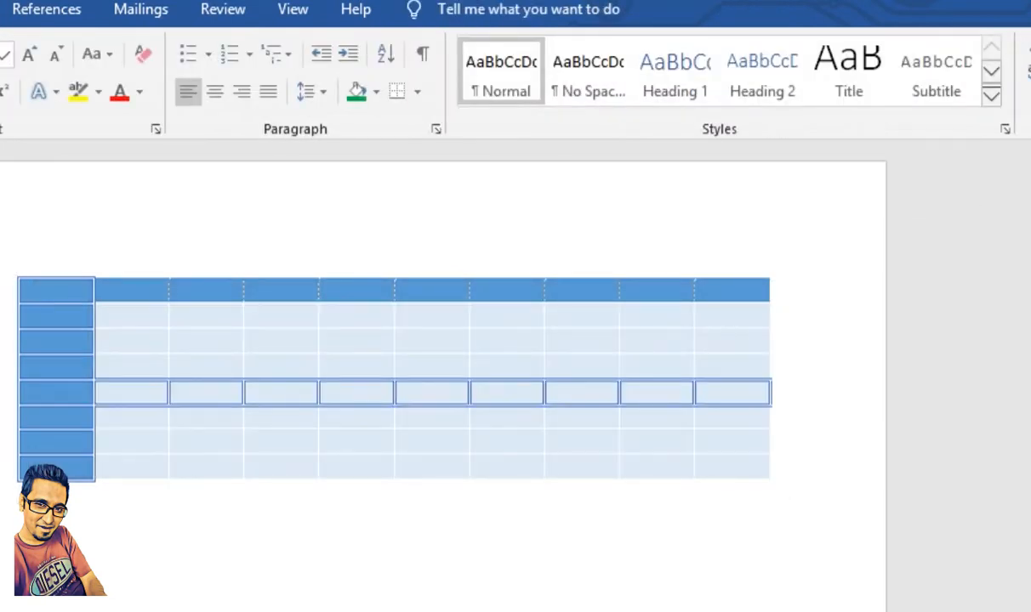
pyautogui.hotkey('ctrl', 'z')
pyautogui.hotkey('ctrl', 'z')
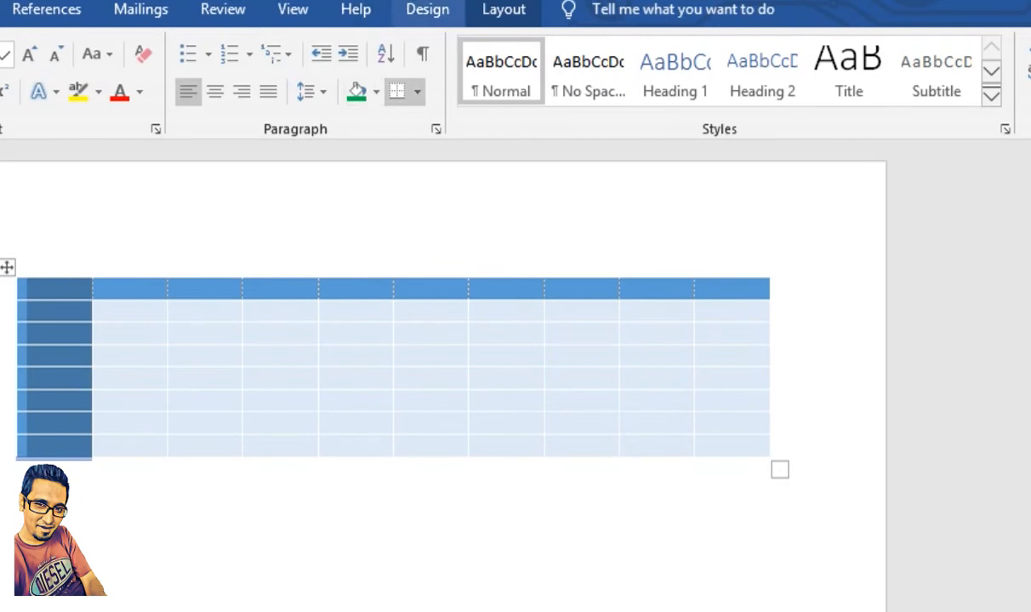
# Step: Set the pen color for table borders to red
pyautogui.click(427, 10)
pyautogui.click(748, 100)
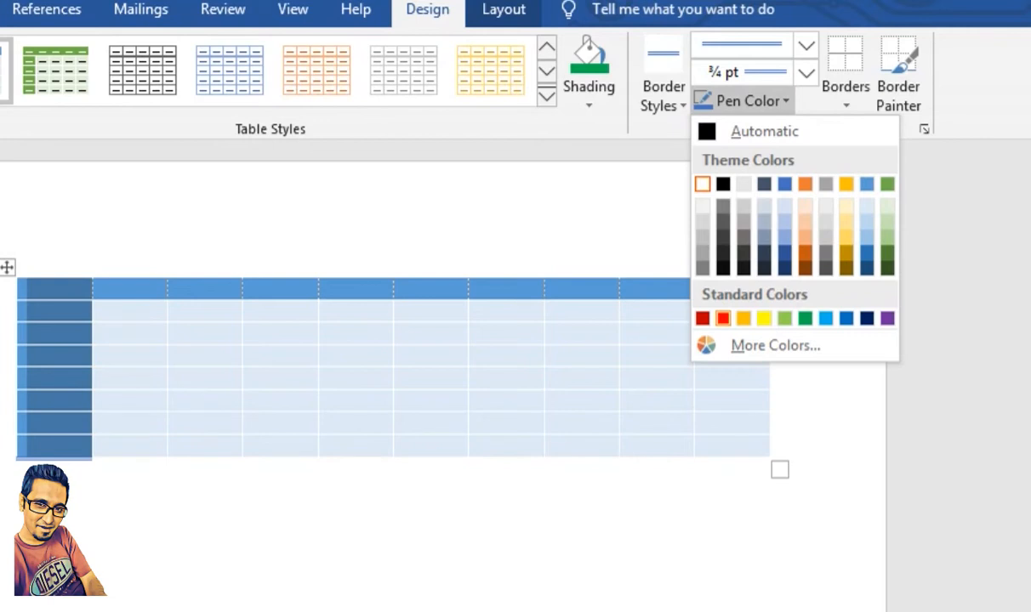
pyautogui.click(702, 318)
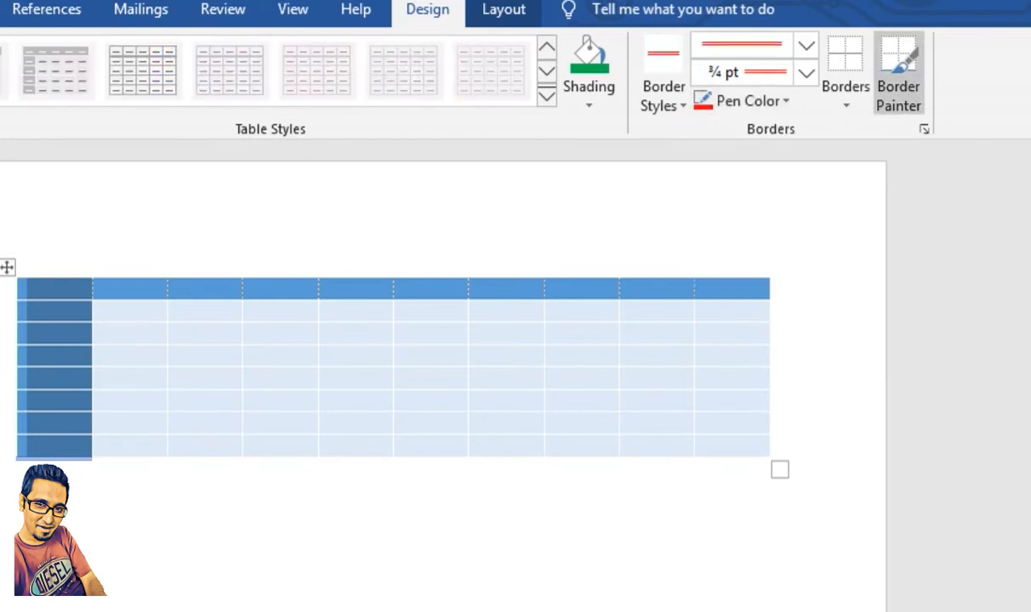
# Step: Paint red double-line borders around the cells in rows 5–7, columns 5–7, and along the two column dividers inside, one extending through row 8
pyautogui.moveTo(319, 368); pyautogui.dragTo(544, 368)
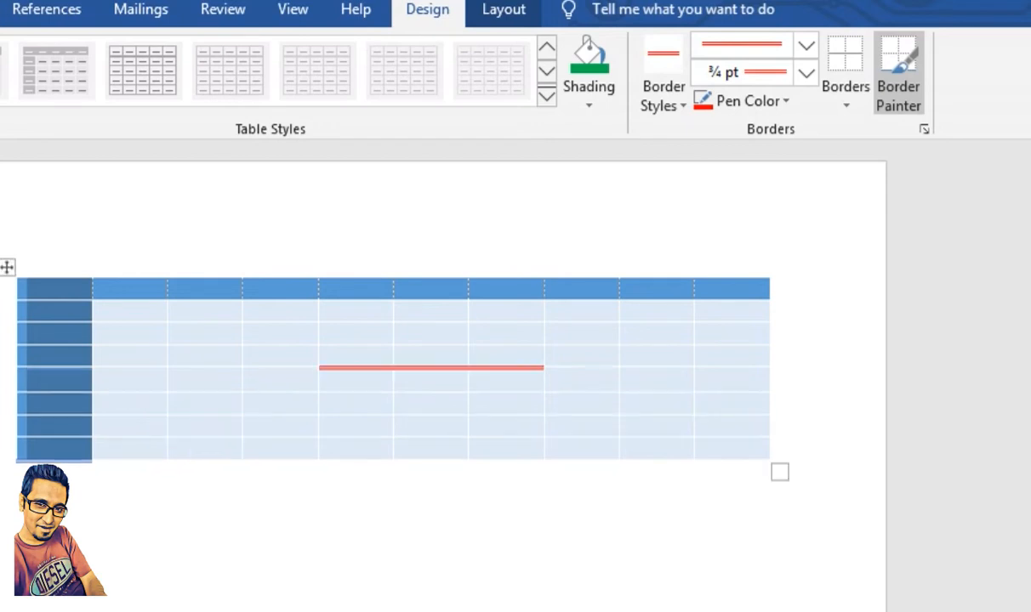
pyautogui.moveTo(318, 368)
pyautogui.mouseDown()
pyautogui.moveTo(318, 435)
pyautogui.moveTo(545, 439)
pyautogui.mouseUp()
pyautogui.moveTo(544, 369); pyautogui.dragTo(545, 438)
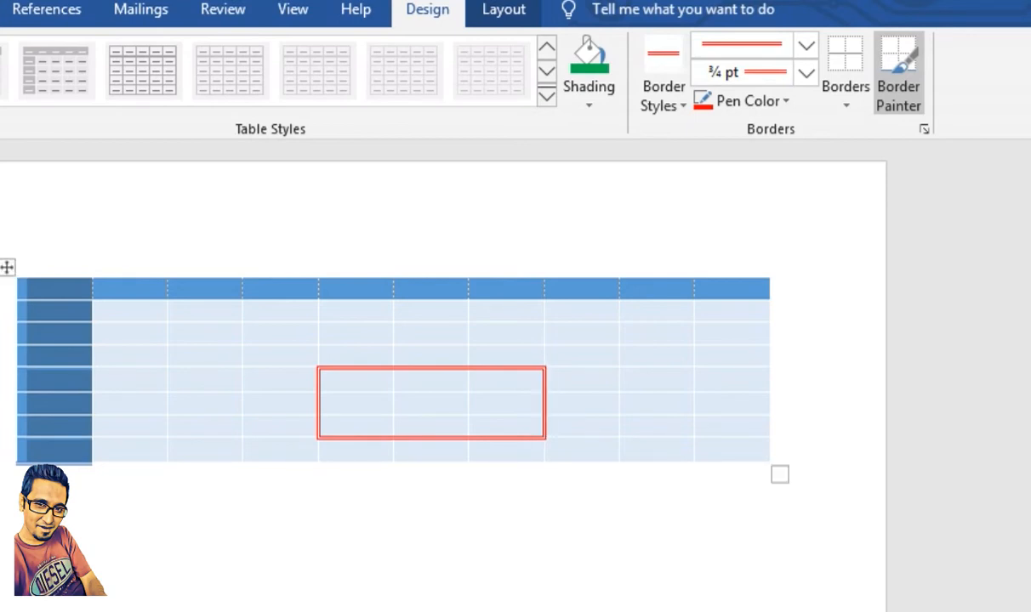
pyautogui.moveTo(468, 368); pyautogui.dragTo(469, 439)
pyautogui.moveTo(392, 368); pyautogui.dragTo(393, 462)
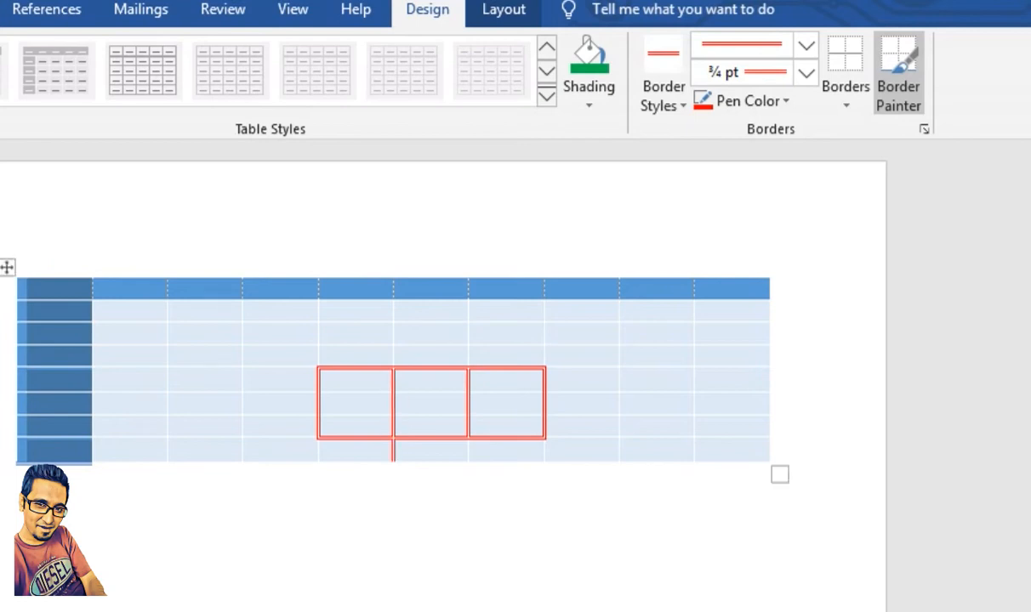
# Step: Undo all the painted red borders and the bottom border of the first column
pyautogui.hotkey('ctrl', 'z')
pyautogui.hotkey('ctrl', 'z')
pyautogui.hotkey('ctrl', 'z')
pyautogui.hotkey('ctrl', 'z')
pyautogui.hotkey('ctrl', 'z')
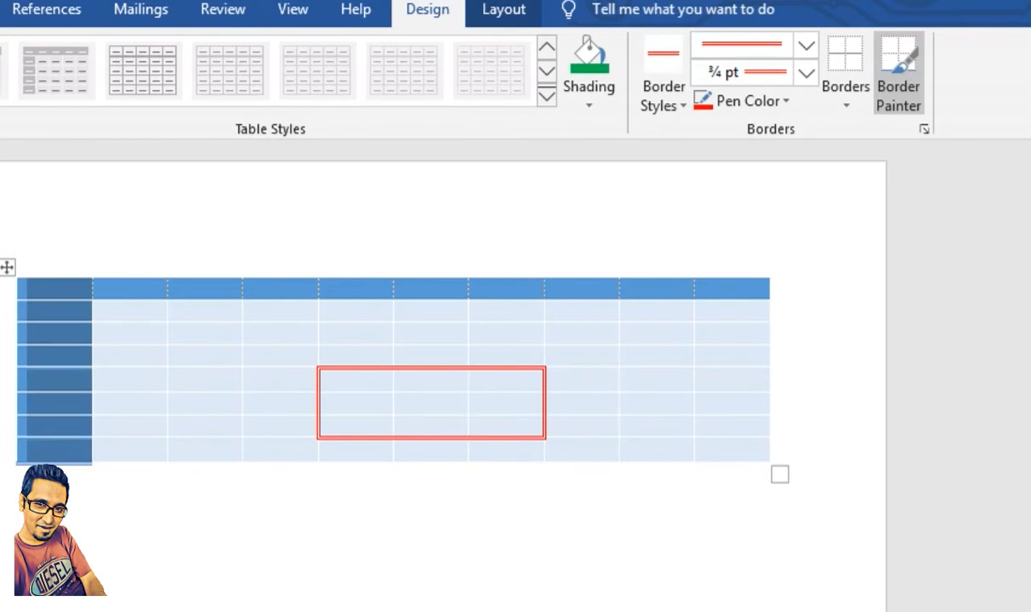
pyautogui.hotkey('ctrl', 'z')
pyautogui.hotkey('ctrl', 'z')
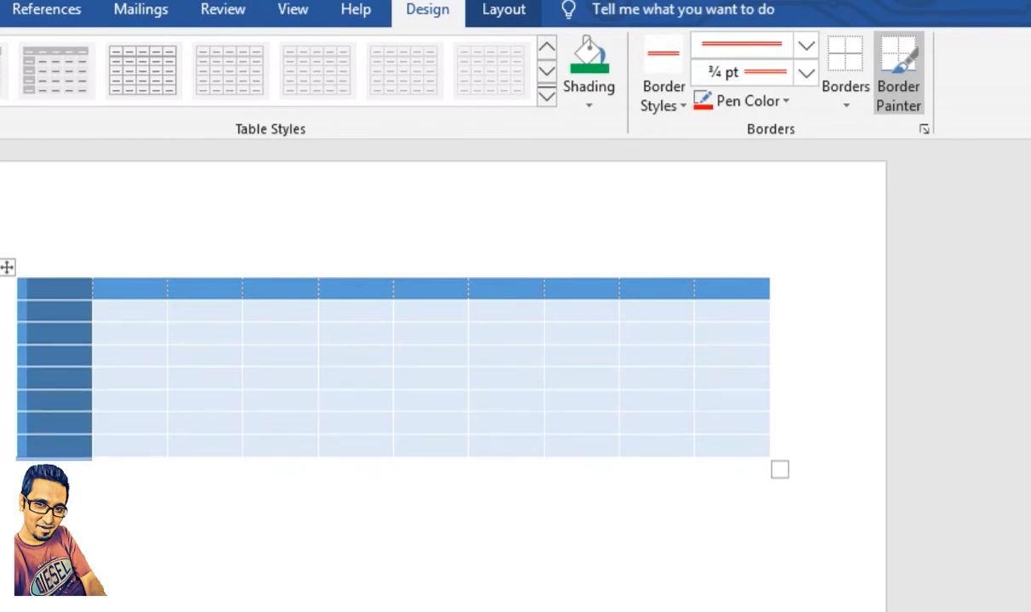
pyautogui.hotkey('ctrl', 'z')
# Step: Show the table layout tools and select the first column, followed by the header row
pyautogui.click(503, 10)
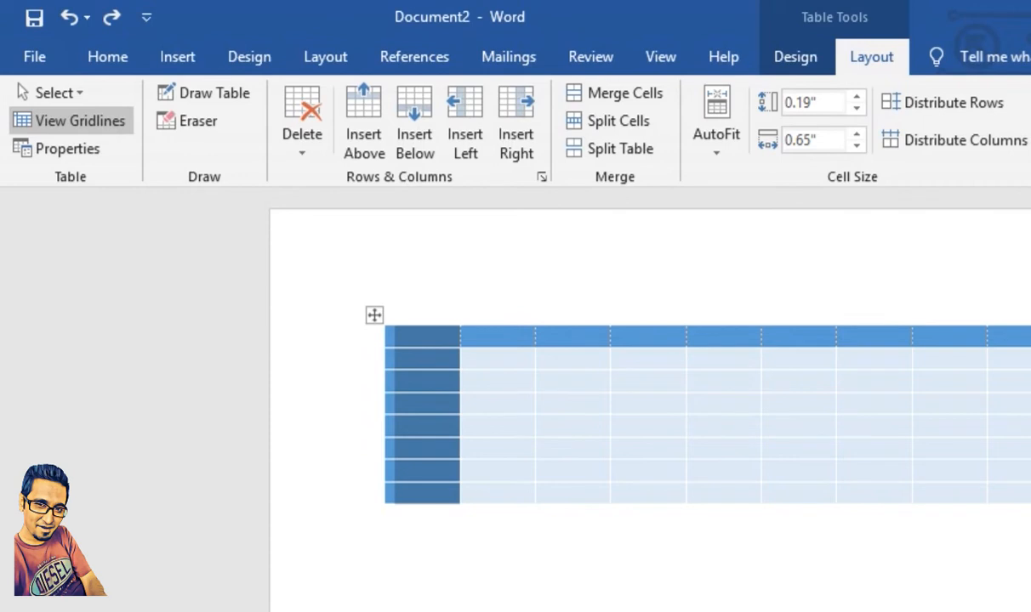
pyautogui.click(387, 515)
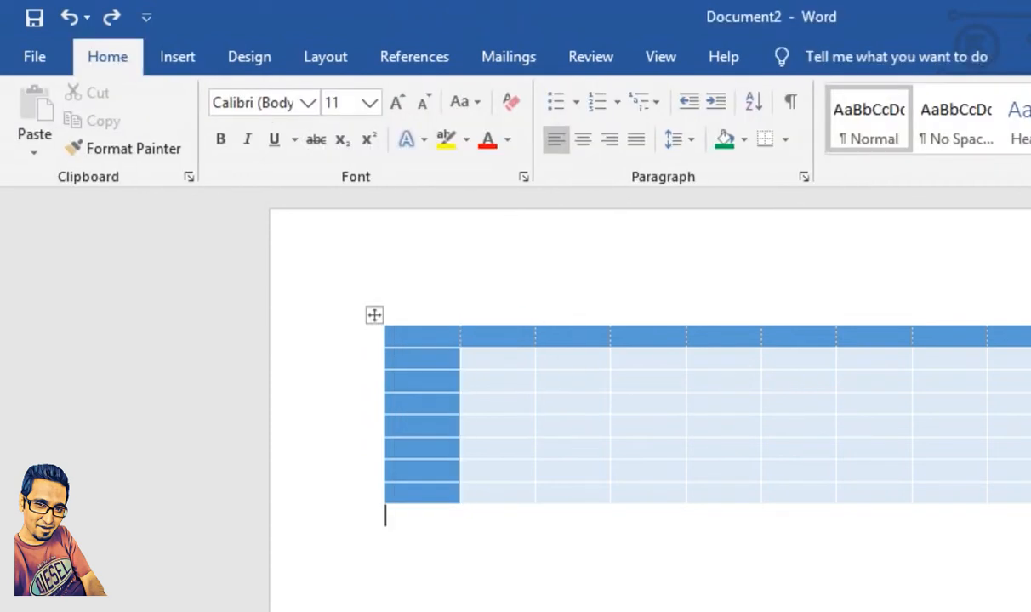
pyautogui.click(416, 322)
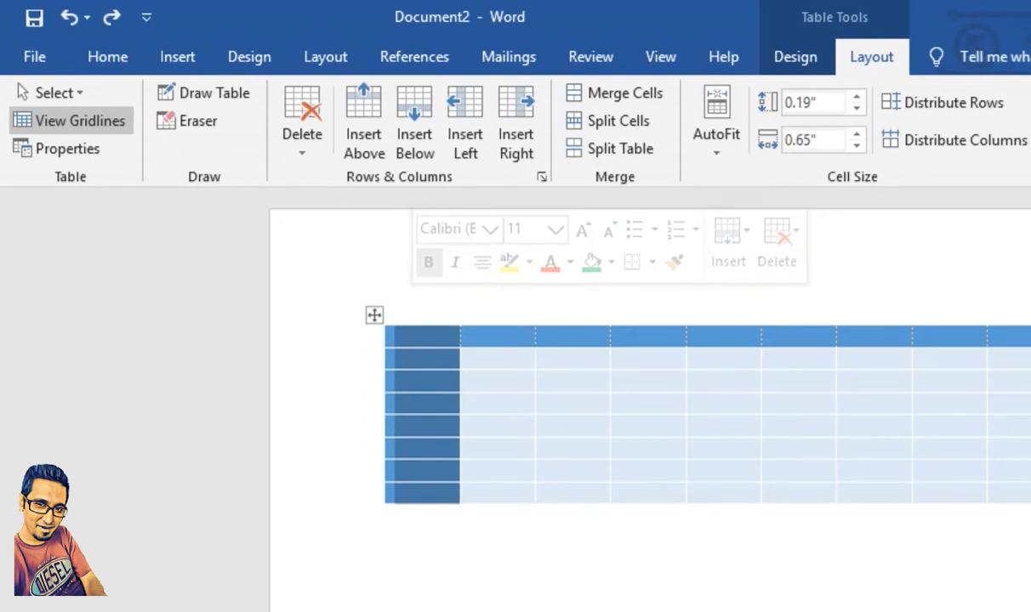
pyautogui.click(366, 339)
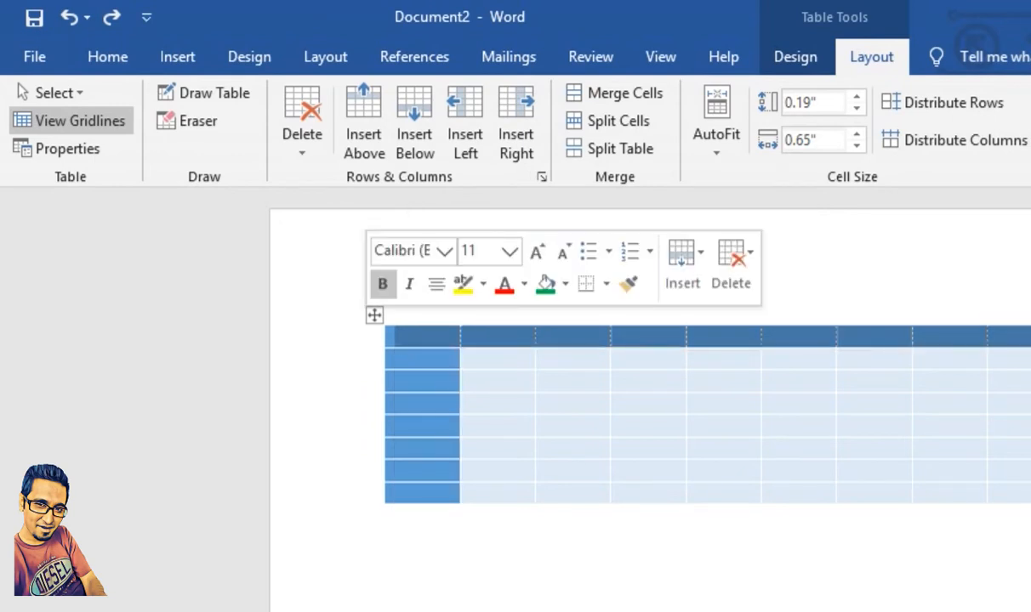
# Step: Insert a row below the header row and undo the insertion, selecting and deselecting the fourth row
pyautogui.click(375, 349)
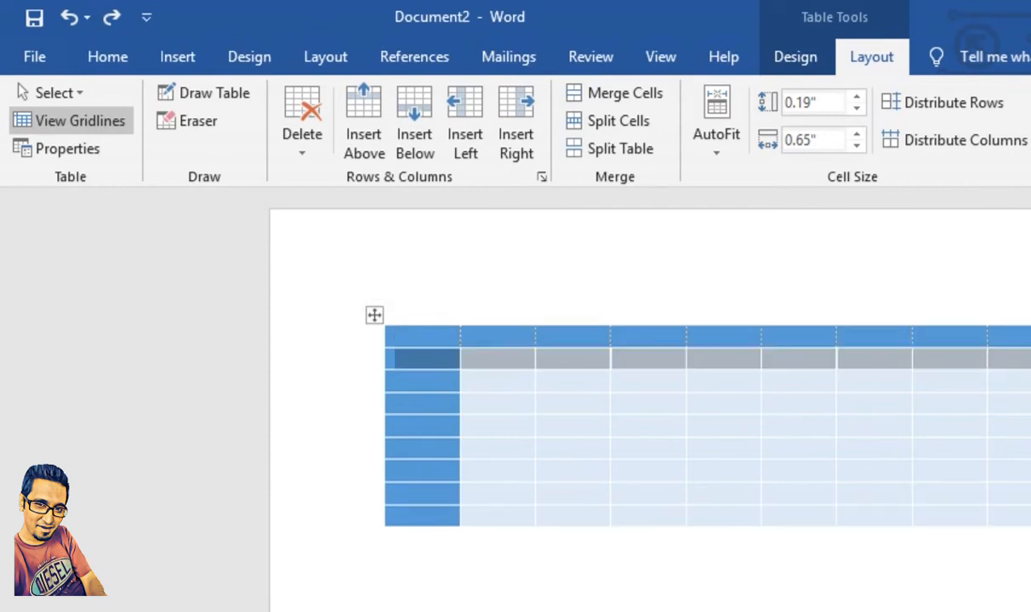
pyautogui.hotkey('ctrl', 'z')
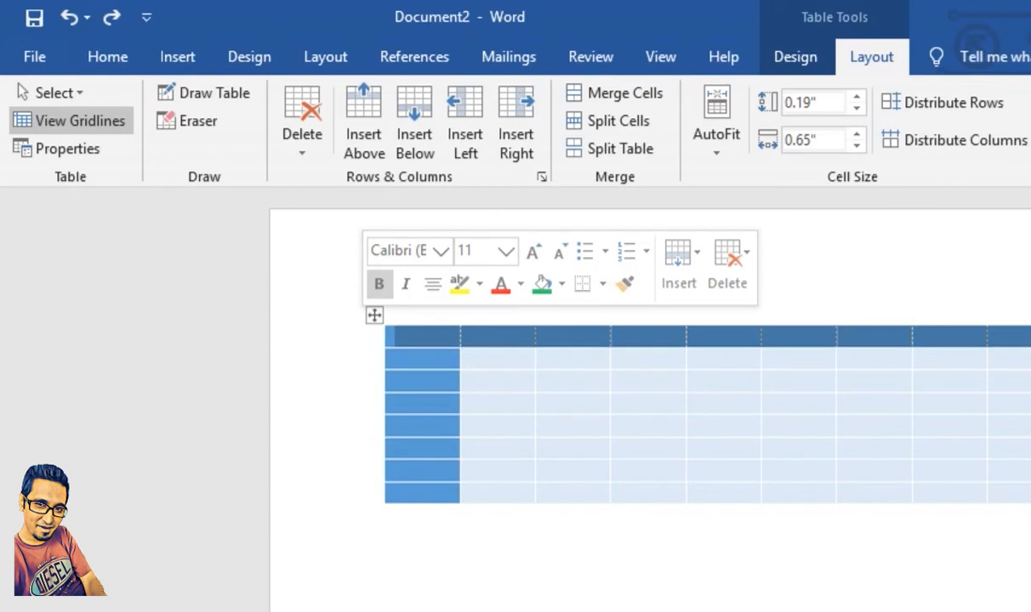
pyautogui.click(370, 404)
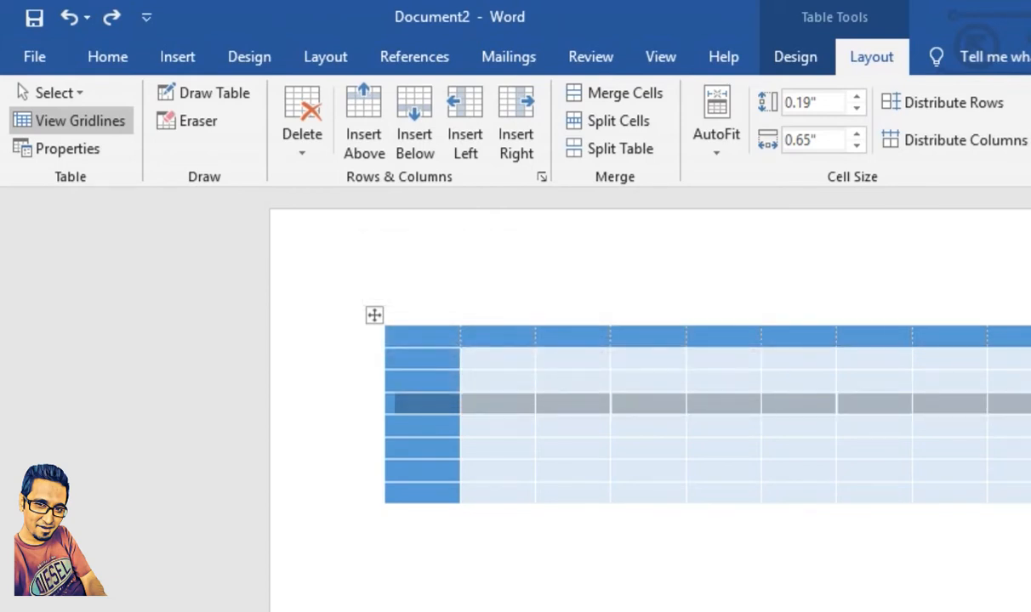
pyautogui.click(386, 516)
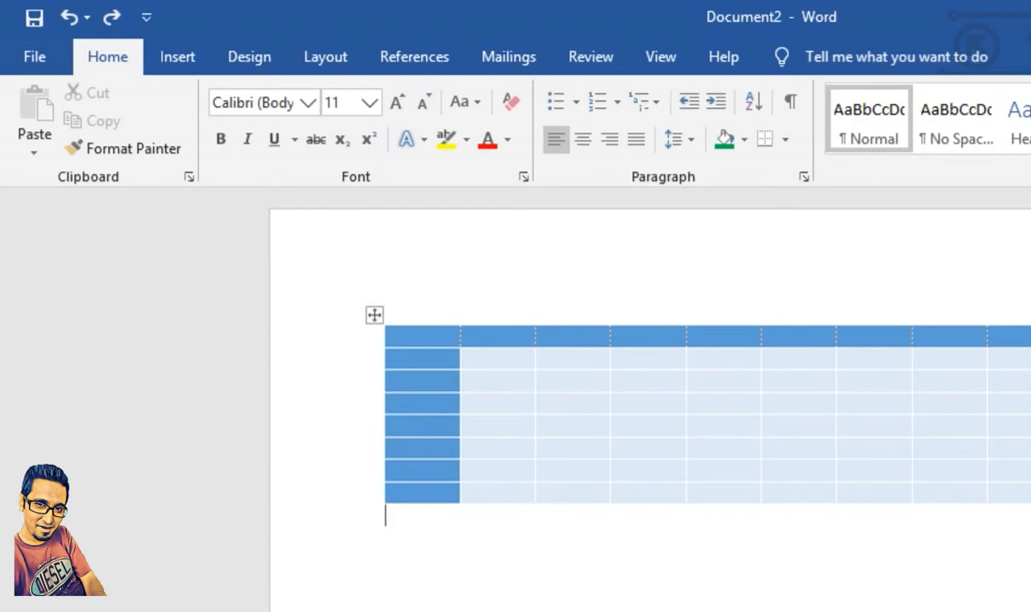
# Step: Select the first header cell, followed by the entire first column, using the table selection commands
pyautogui.click(407, 336)
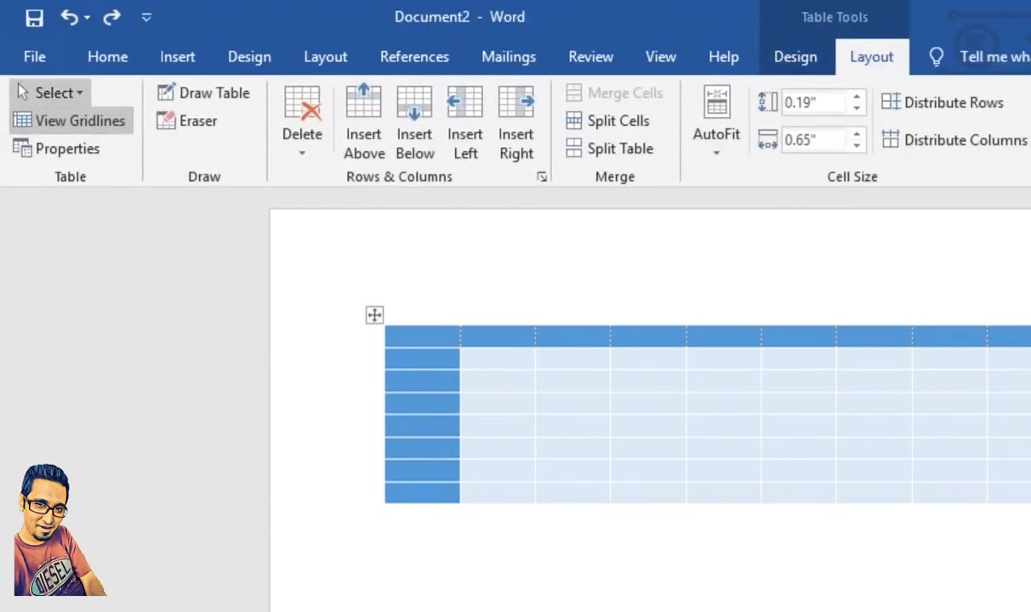
pyautogui.click(52, 93)
pyautogui.press('Escape')
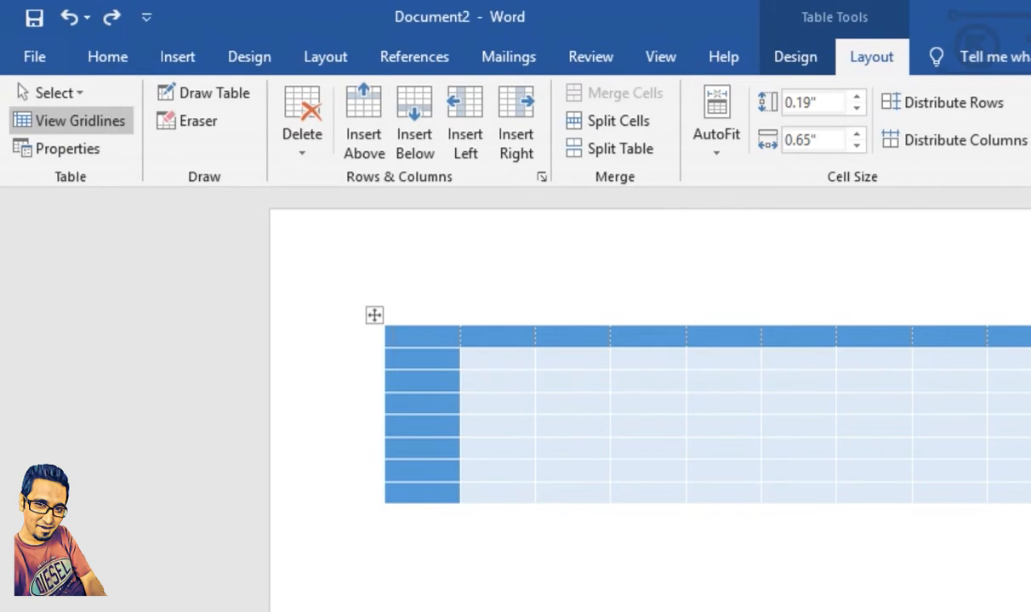
pyautogui.click(53, 93)
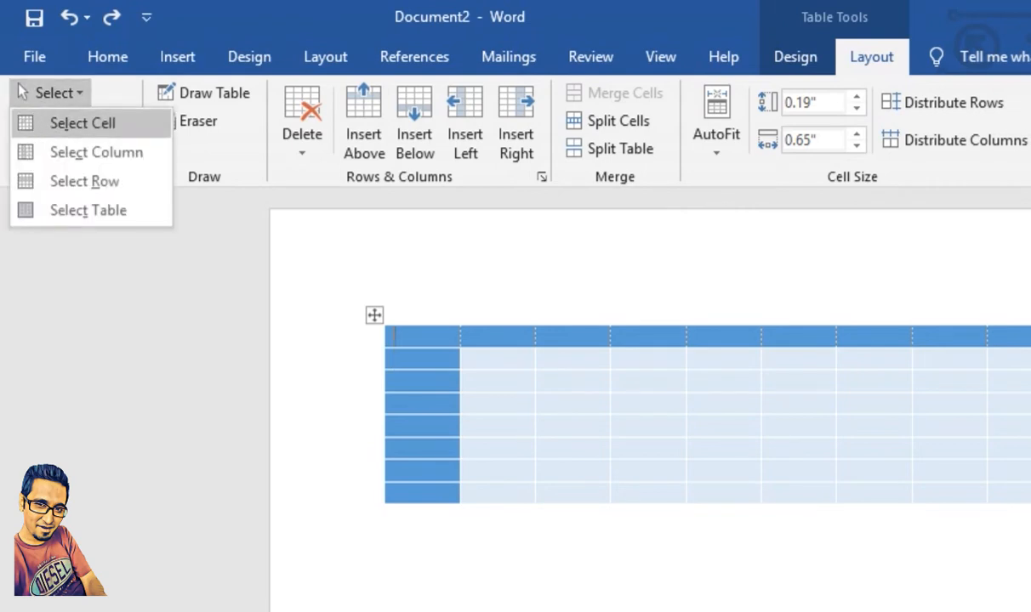
pyautogui.click(82, 123)
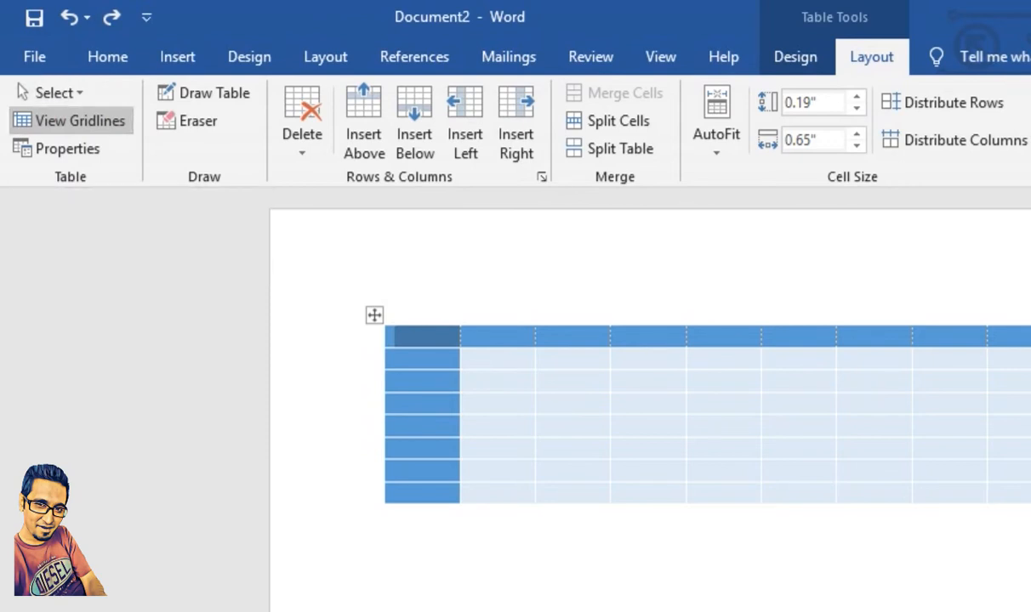
pyautogui.click(54, 93)
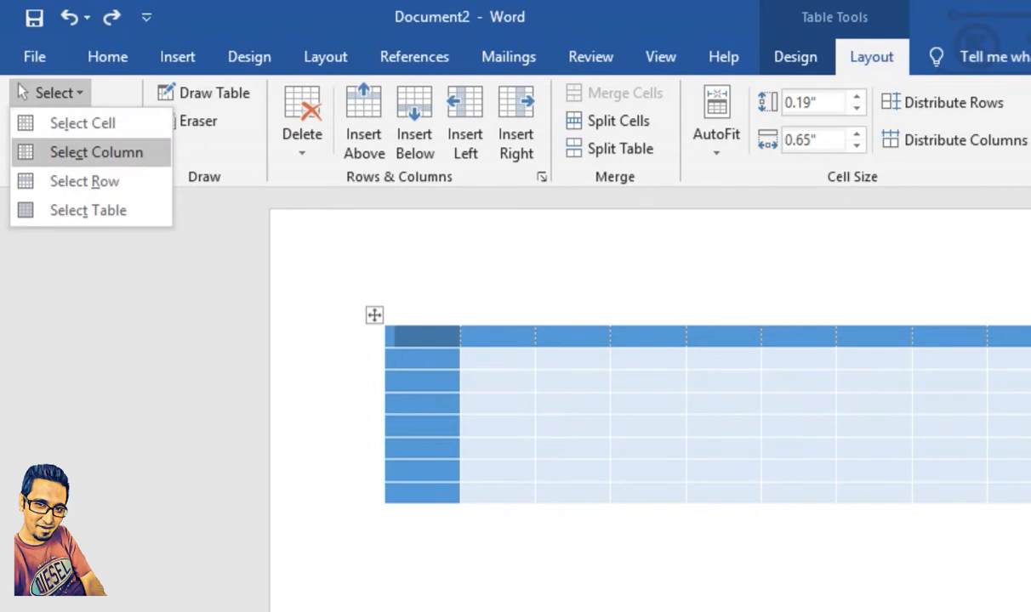
pyautogui.click(96, 152)
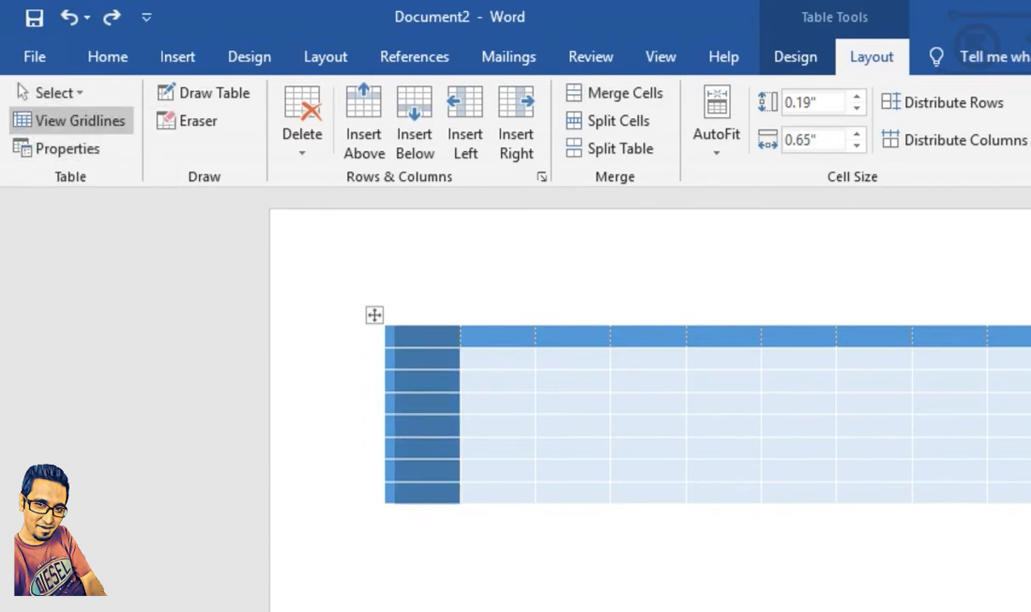
# Step: Select the header row from its first cell, followed by the whole table
pyautogui.click(412, 337)
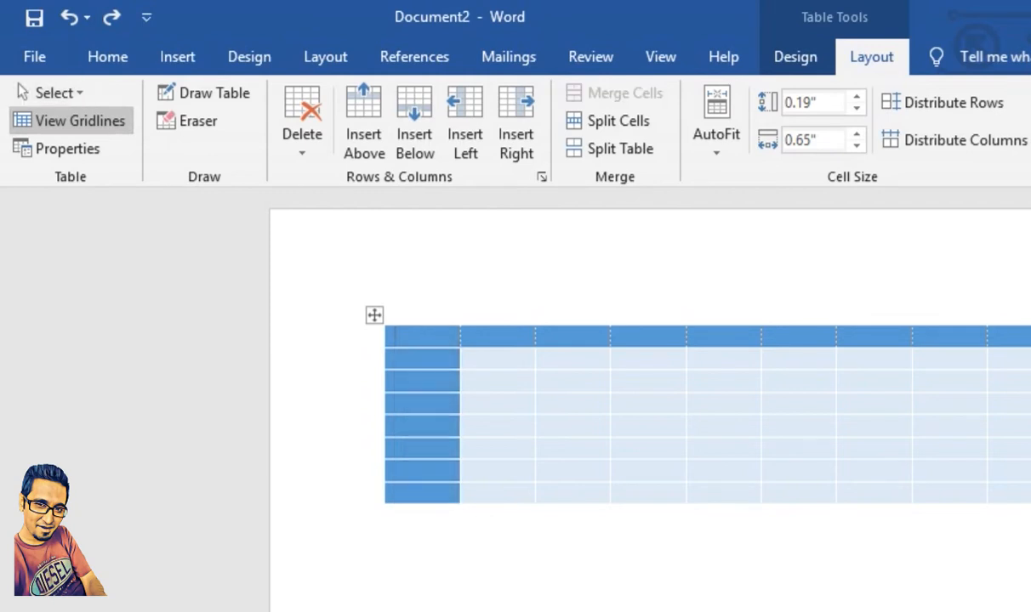
pyautogui.click(54, 92)
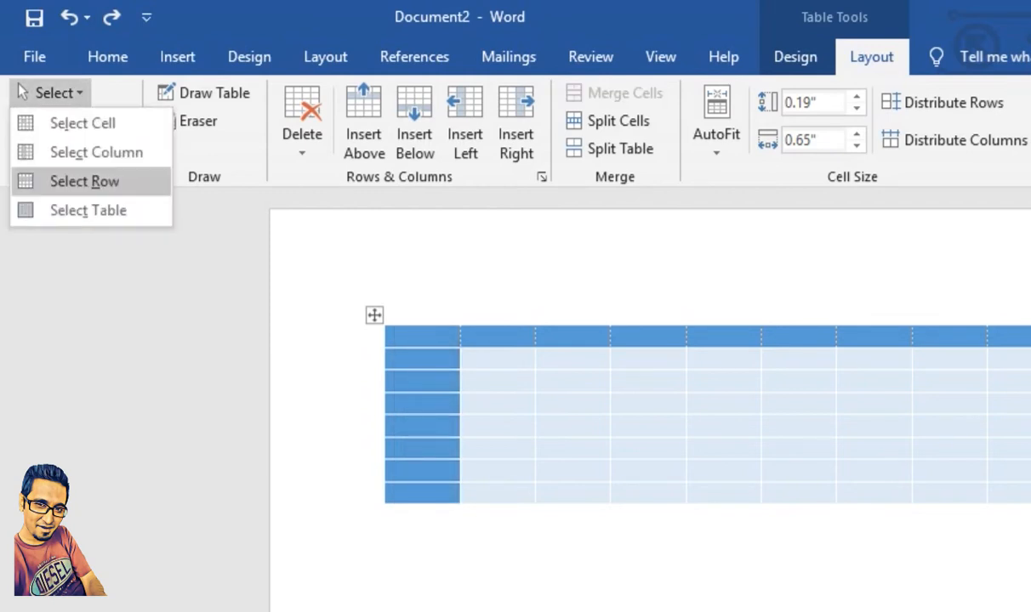
pyautogui.click(85, 182)
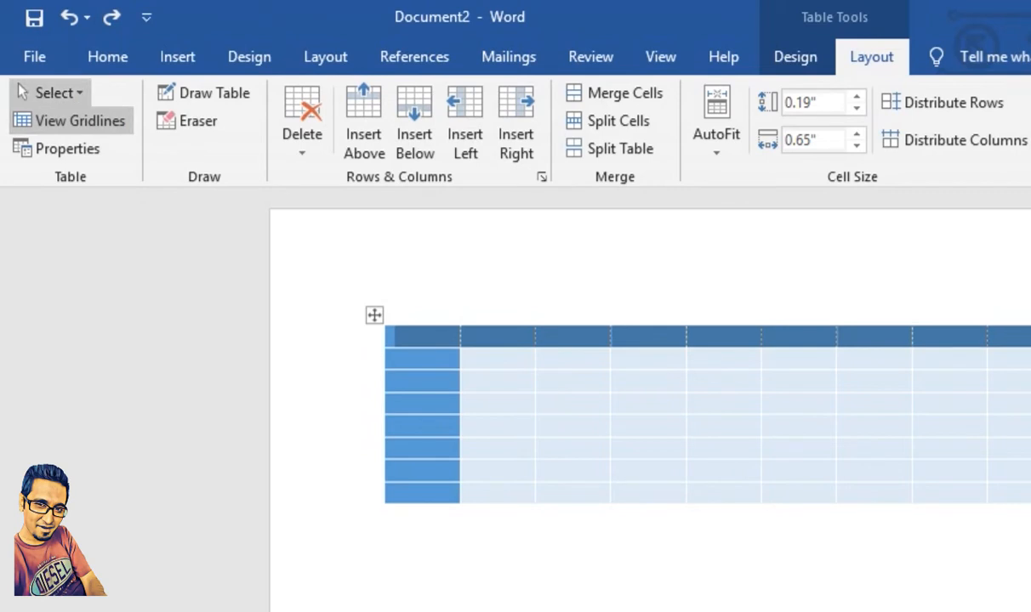
pyautogui.click(53, 93)
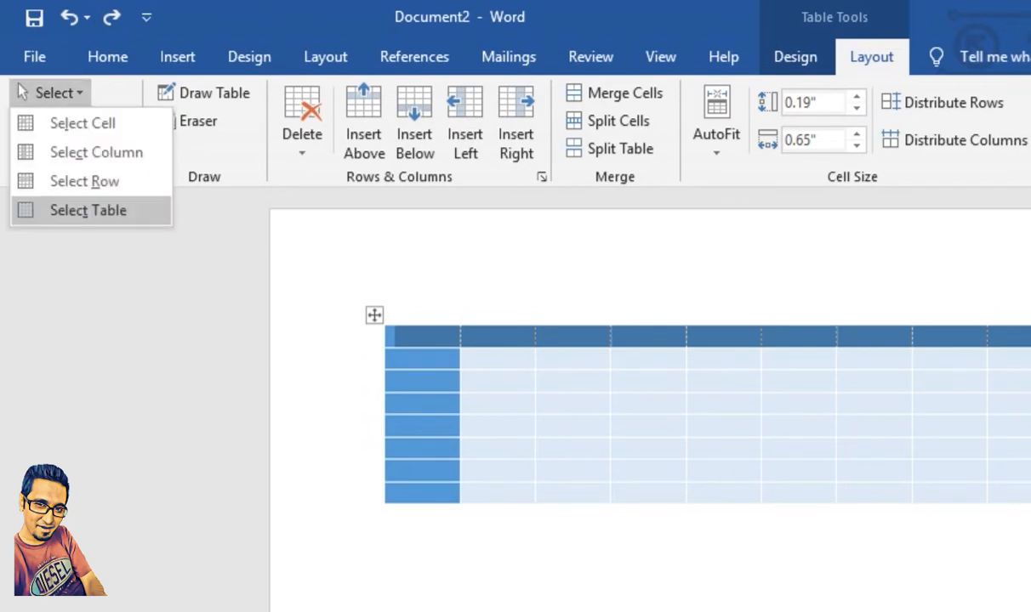
pyautogui.click(88, 210)
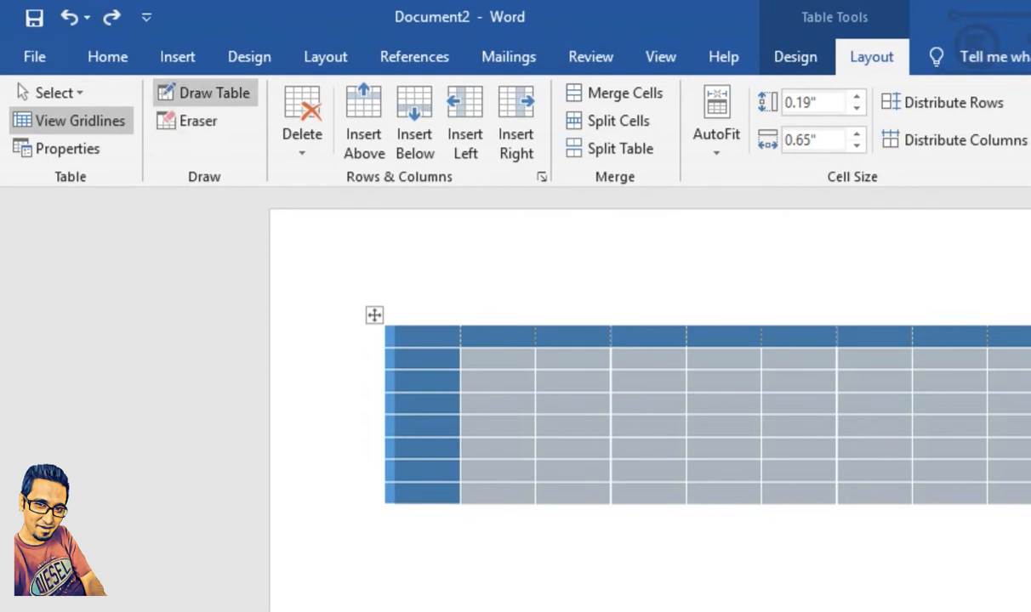
# Step: Draw a new full-width row below the table and divide it with seven vertical lines matching the columns, starting the last one in row 8
pyautogui.click(205, 93)
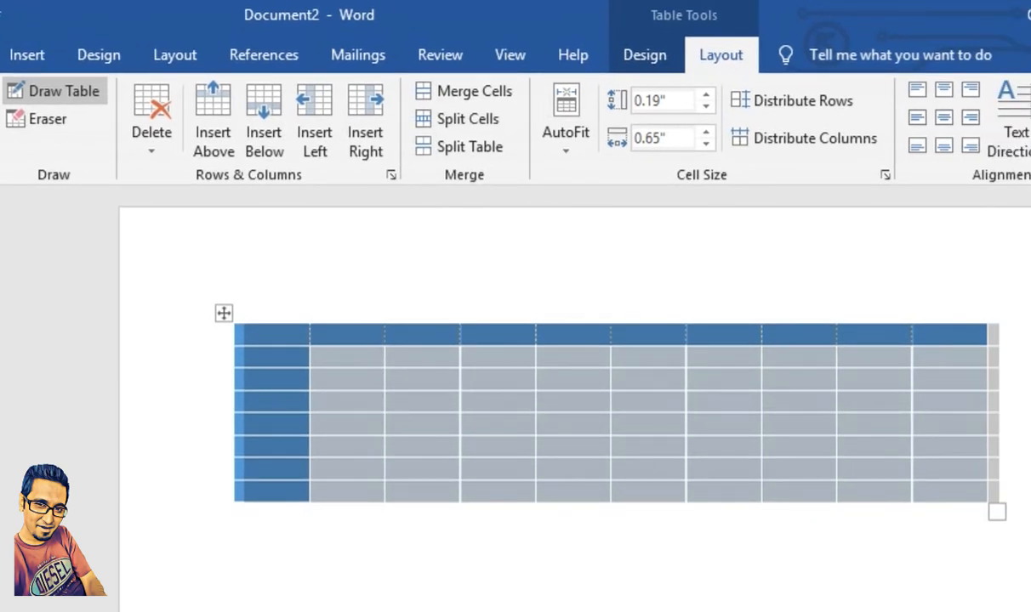
pyautogui.moveTo(236, 502)
pyautogui.mouseDown()
pyautogui.moveTo(237, 521)
pyautogui.moveTo(258, 539)
pyautogui.moveTo(1001, 538)
pyautogui.mouseUp()
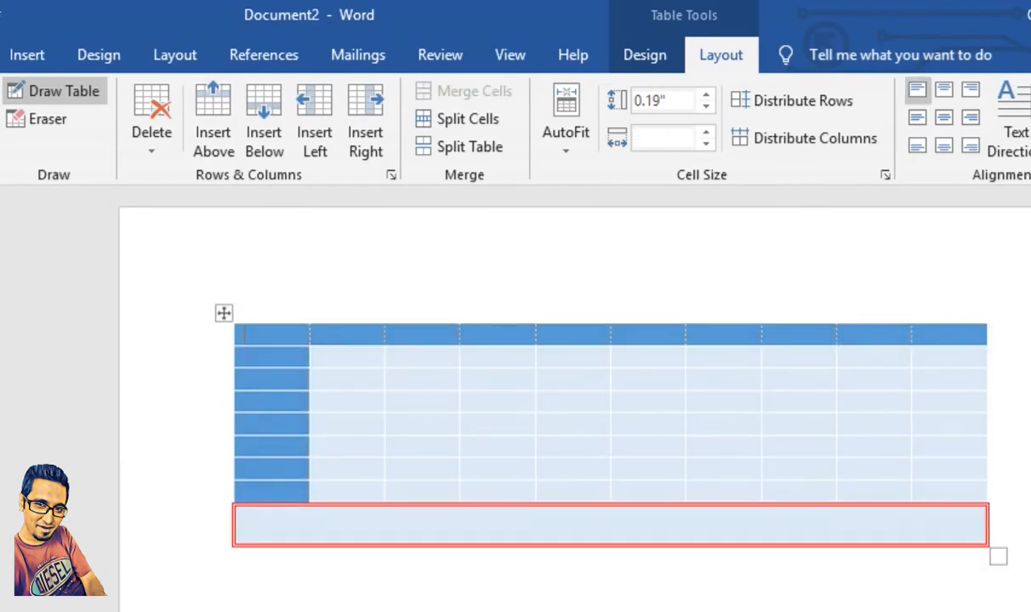
pyautogui.moveTo(911, 507); pyautogui.dragTo(911, 544)
pyautogui.moveTo(836, 507); pyautogui.dragTo(836, 544)
pyautogui.moveTo(760, 507); pyautogui.dragTo(760, 544)
pyautogui.moveTo(686, 507); pyautogui.dragTo(685, 544)
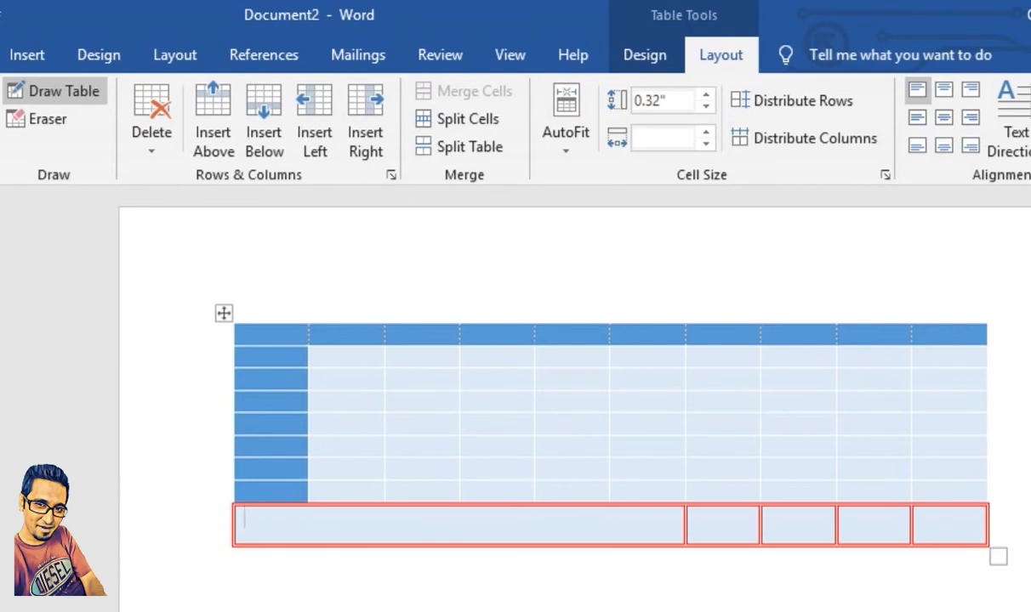
pyautogui.moveTo(610, 509); pyautogui.dragTo(609, 542)
pyautogui.moveTo(535, 509); pyautogui.dragTo(535, 542)
pyautogui.moveTo(459, 481); pyautogui.dragTo(459, 541)
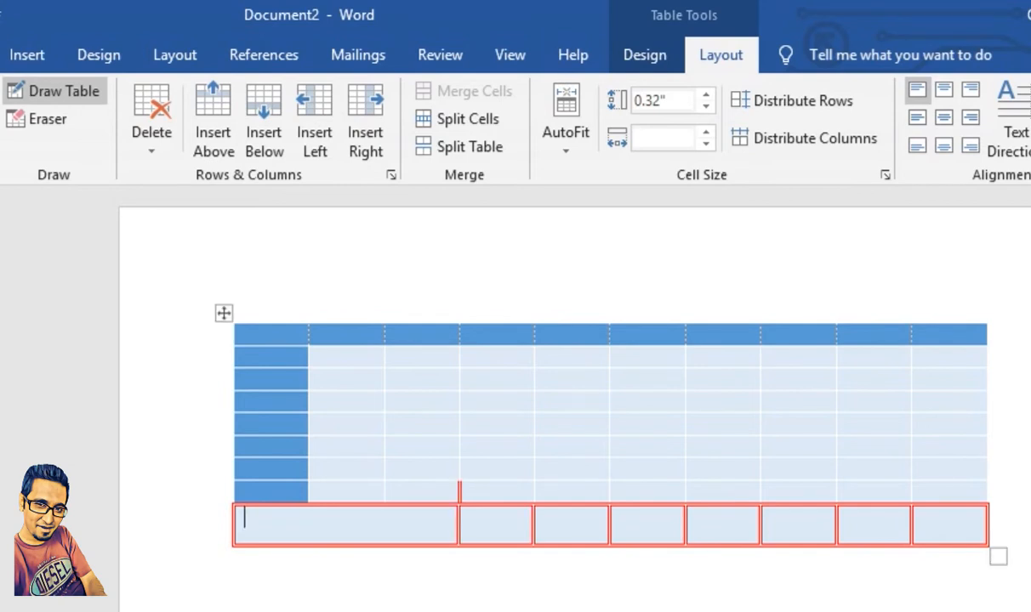
# Step: Erase the drawn bottom row, the row 8 dividers between columns 2–3 and 3–4, and the row 6 divider between columns 6–7
pyautogui.click(39, 119)
pyautogui.moveTo(1012, 530)
pyautogui.mouseDown()
pyautogui.moveTo(202, 529)
pyautogui.moveTo(231, 528)
pyautogui.moveTo(232, 510)
pyautogui.mouseUp()
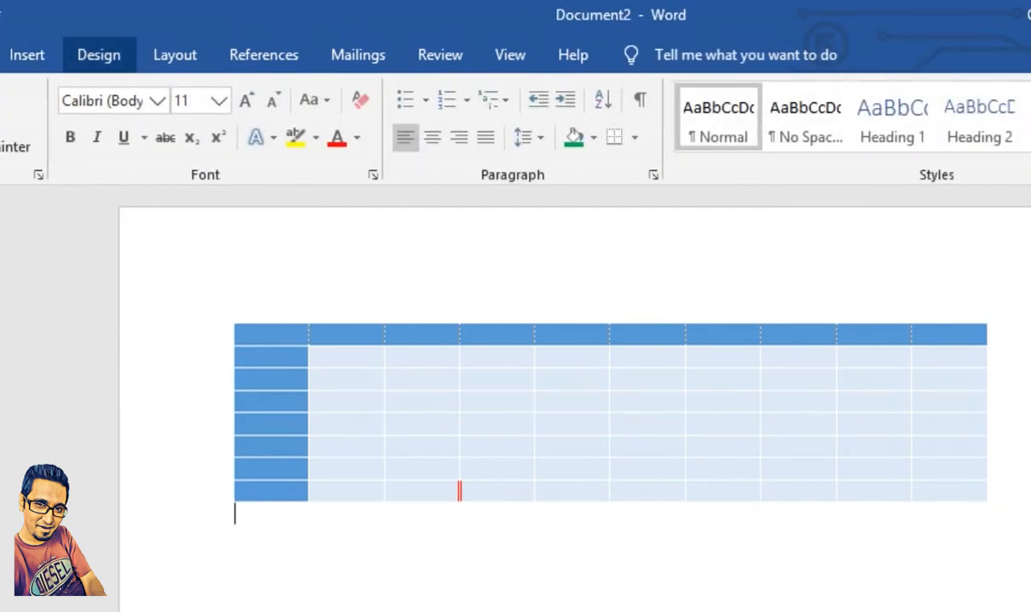
pyautogui.click(261, 335)
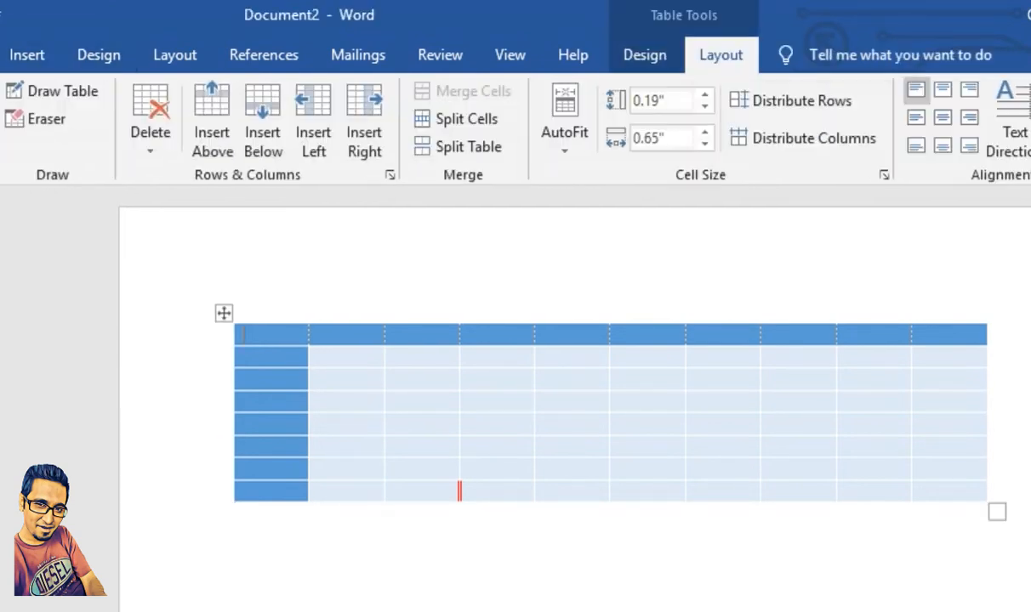
pyautogui.click(459, 491)
pyautogui.click(384, 491)
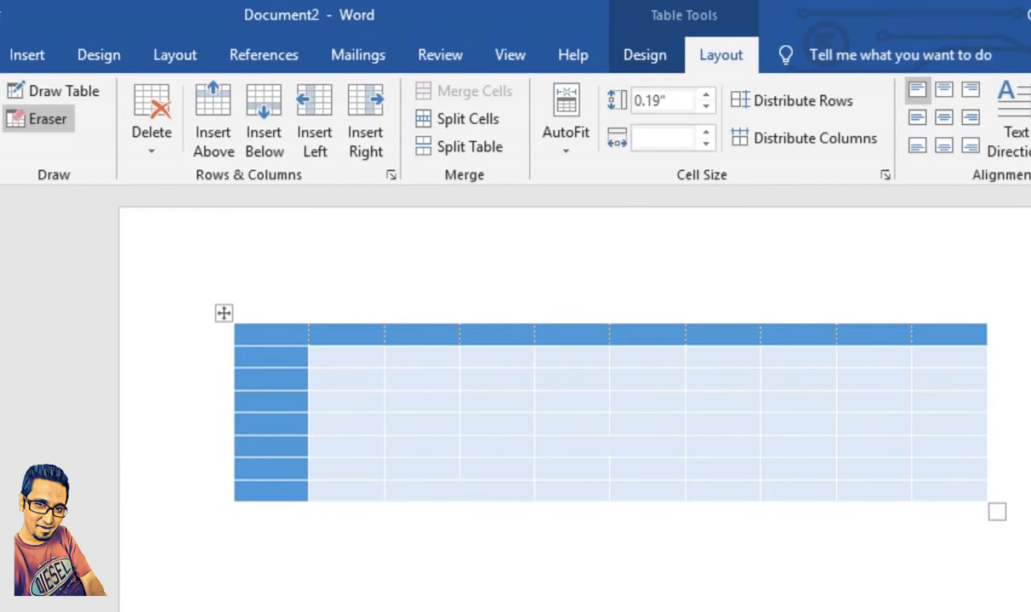
pyautogui.click(686, 446)
# Step: Undo the erased dividers, the drawn bottom row with its vertical lines, and the earlier column banding change
pyautogui.hotkey('ctrl', 'z')
pyautogui.hotkey('ctrl', 'z')
pyautogui.hotkey('ctrl', 'z')
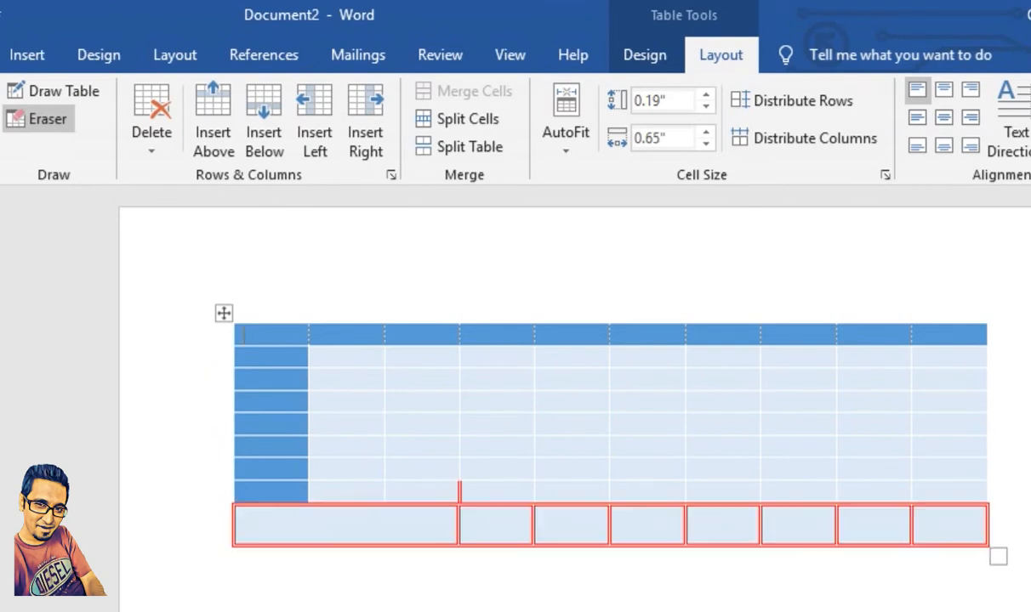
pyautogui.hotkey('ctrl', 'z')
pyautogui.hotkey('ctrl', 'z')
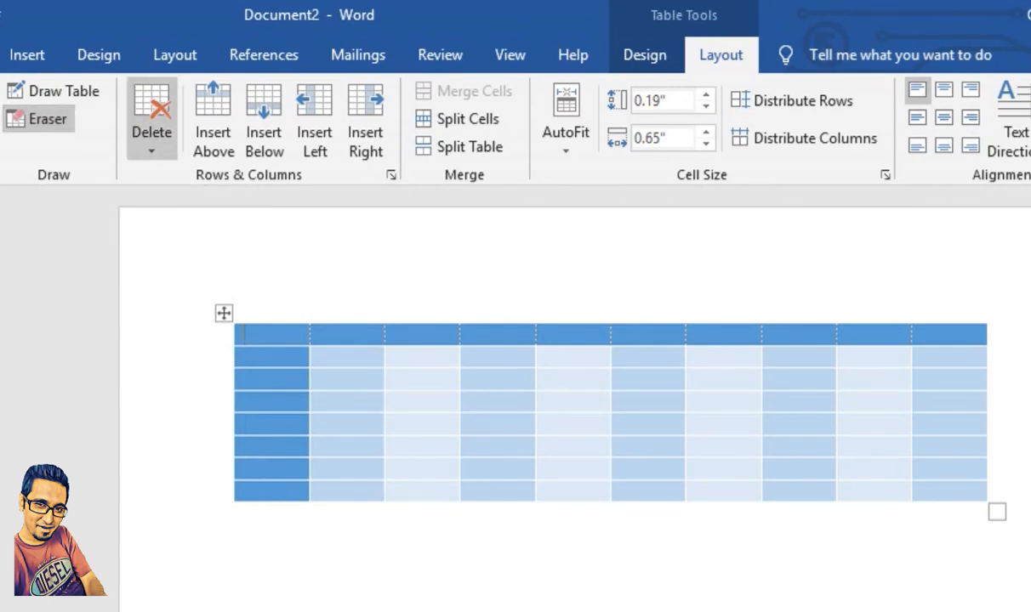
# Step: Delete the first header cell with the Shift cells left option and undo the deletion
pyautogui.click(151, 119)
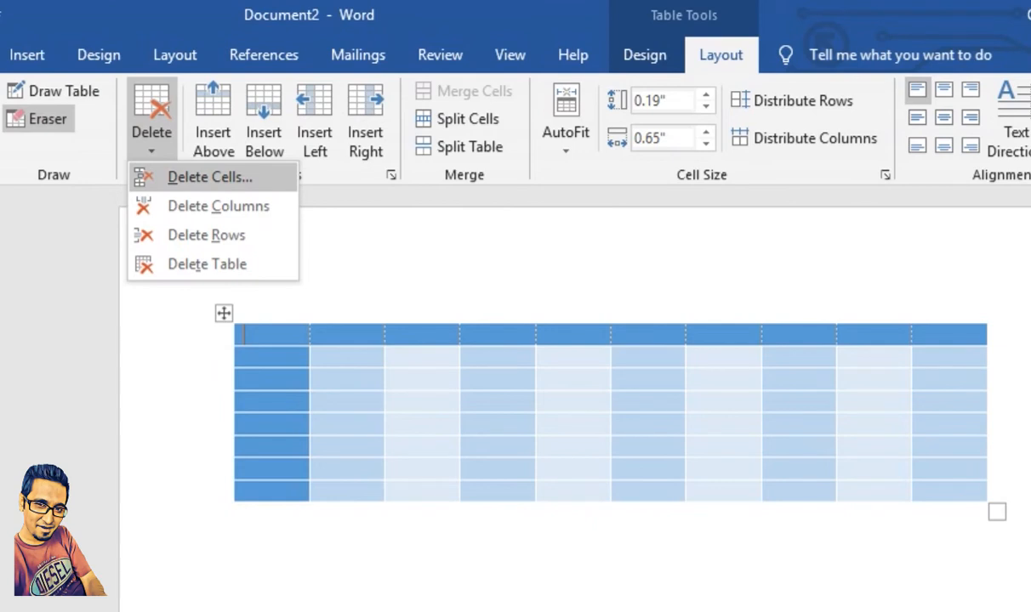
pyautogui.press('Escape')
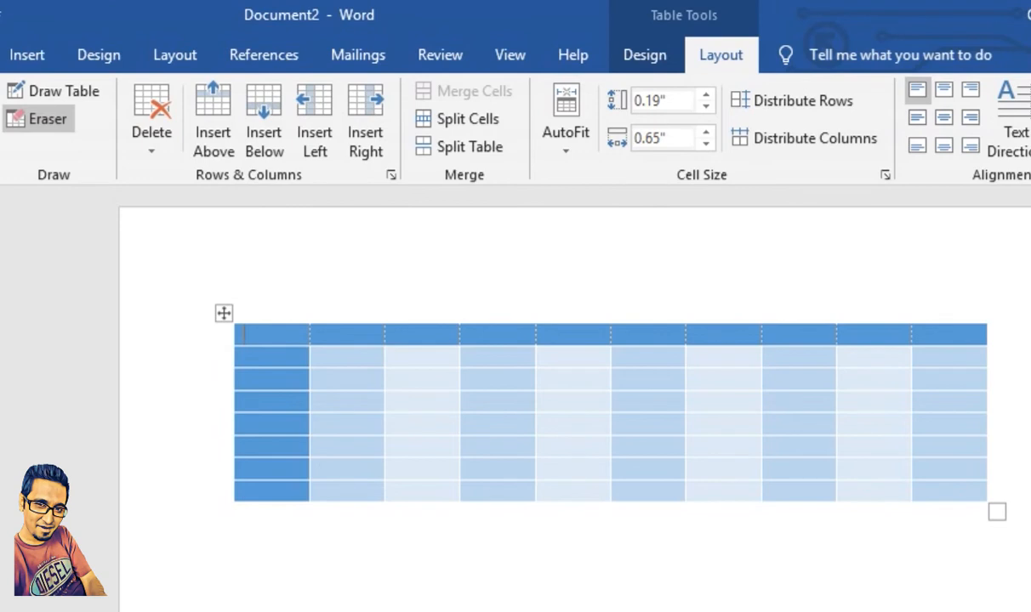
pyautogui.click(152, 133)
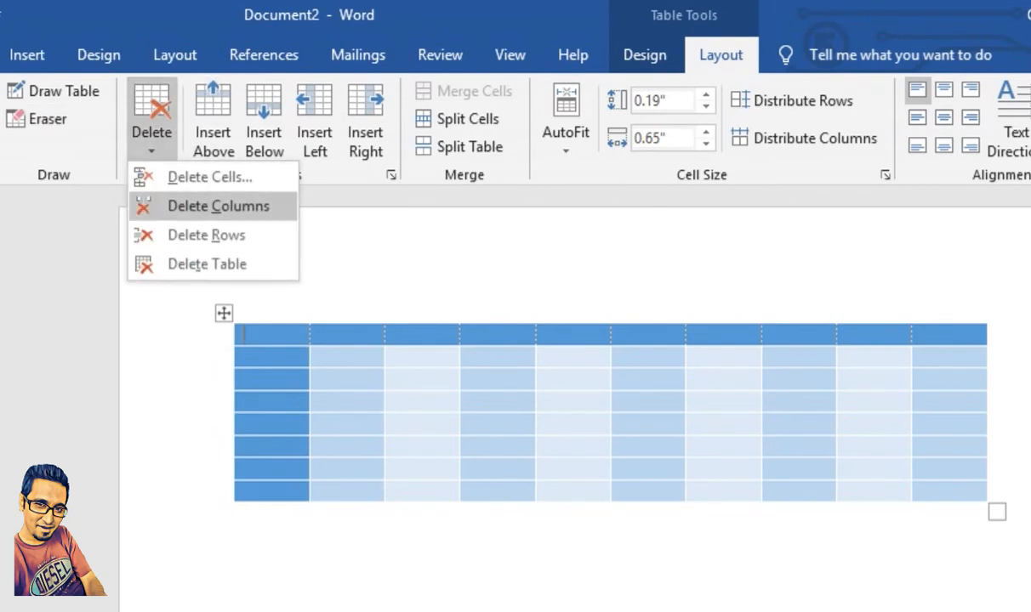
pyautogui.click(209, 177)
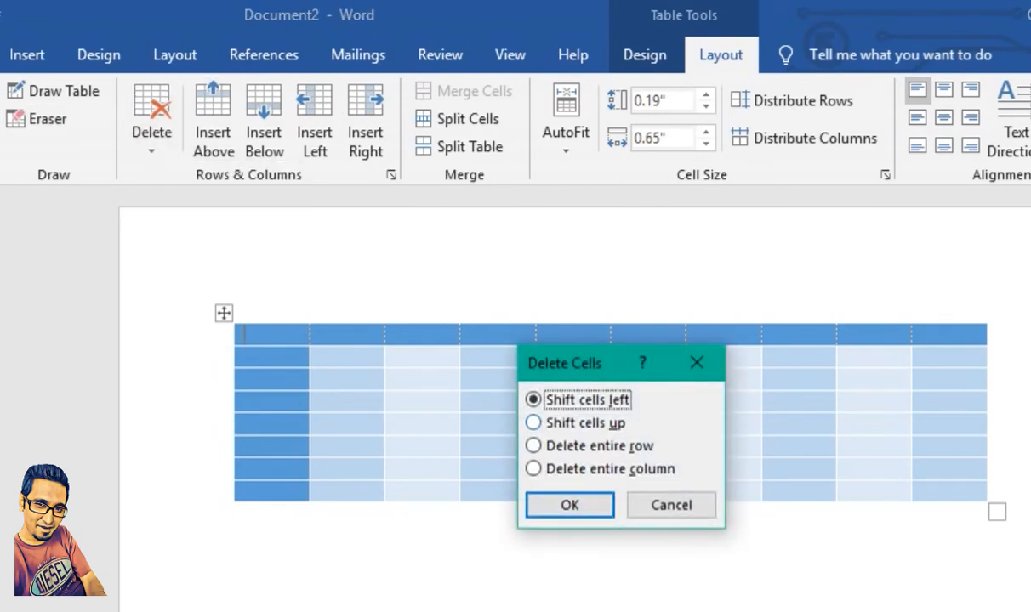
pyautogui.press('Return')
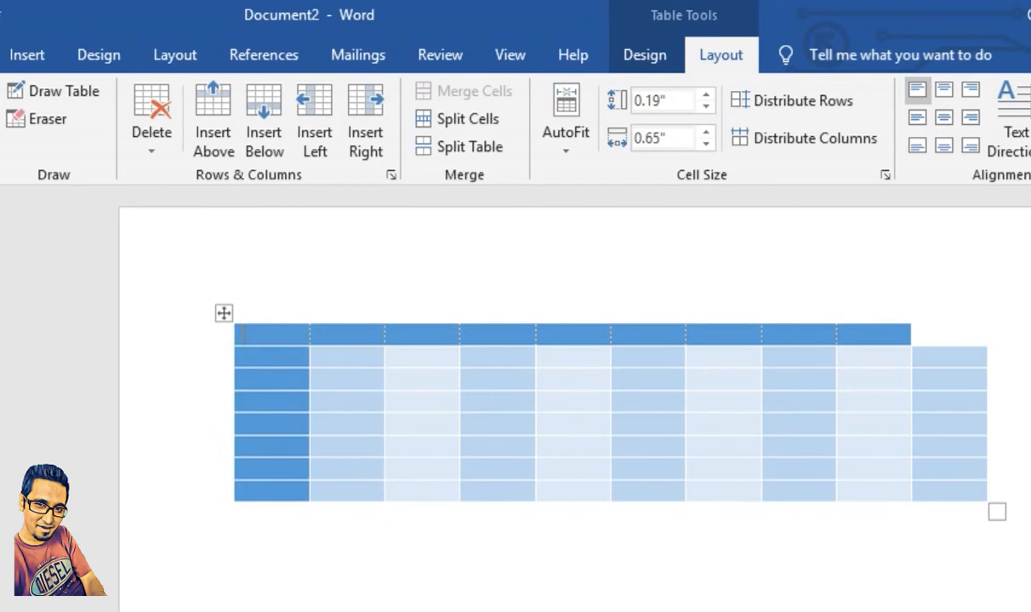
pyautogui.hotkey('ctrl', 'z')
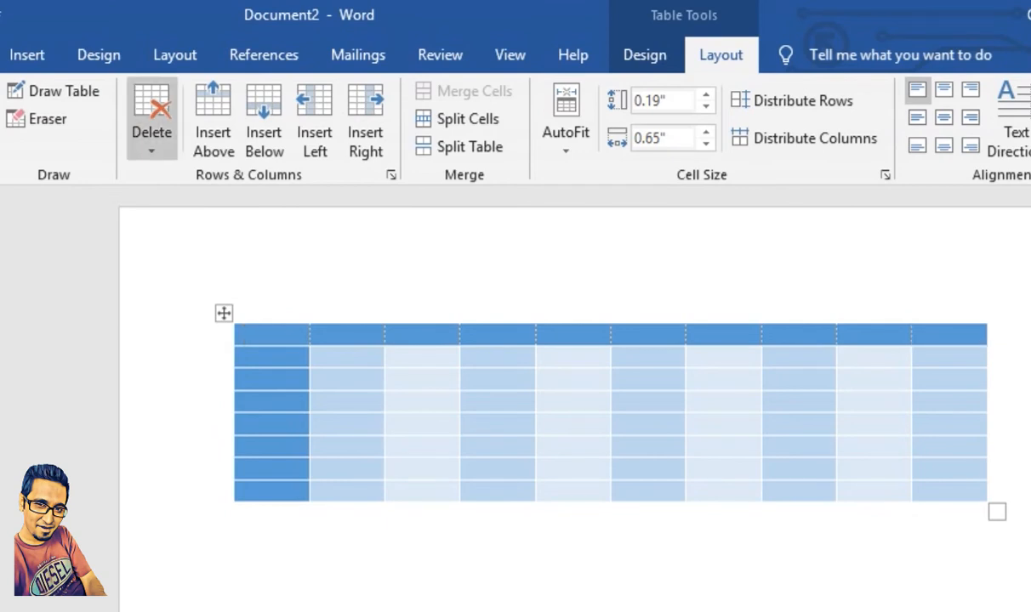
# Step: Delete the first column of the table
pyautogui.click(151, 133)
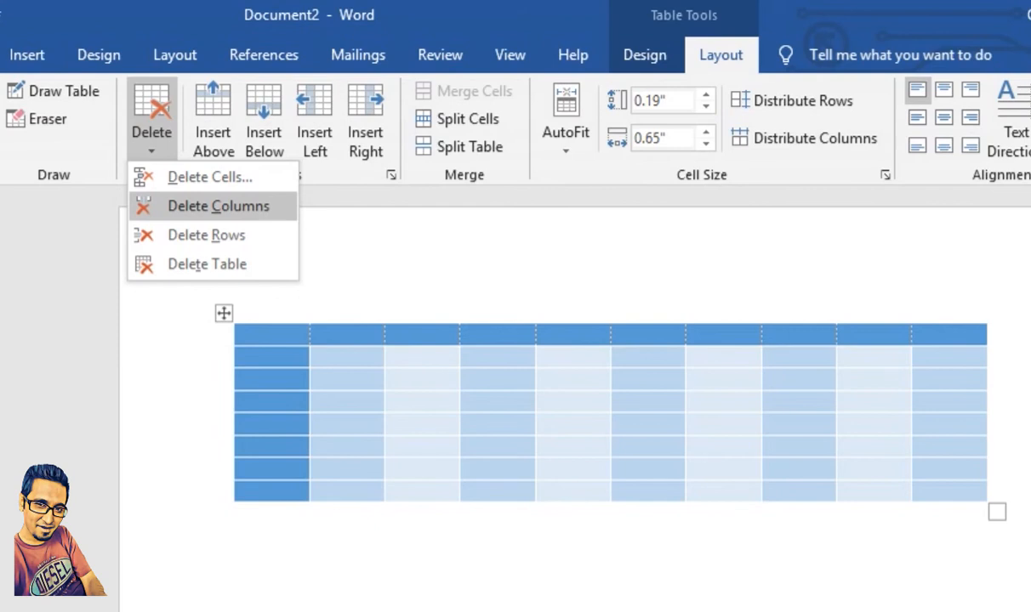
pyautogui.press('Escape')
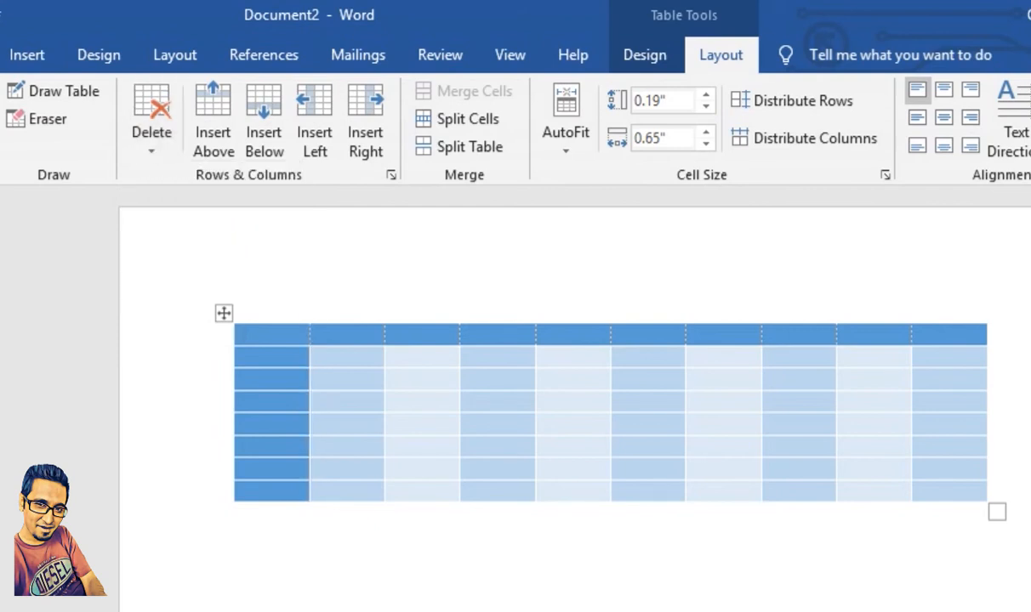
pyautogui.click(151, 133)
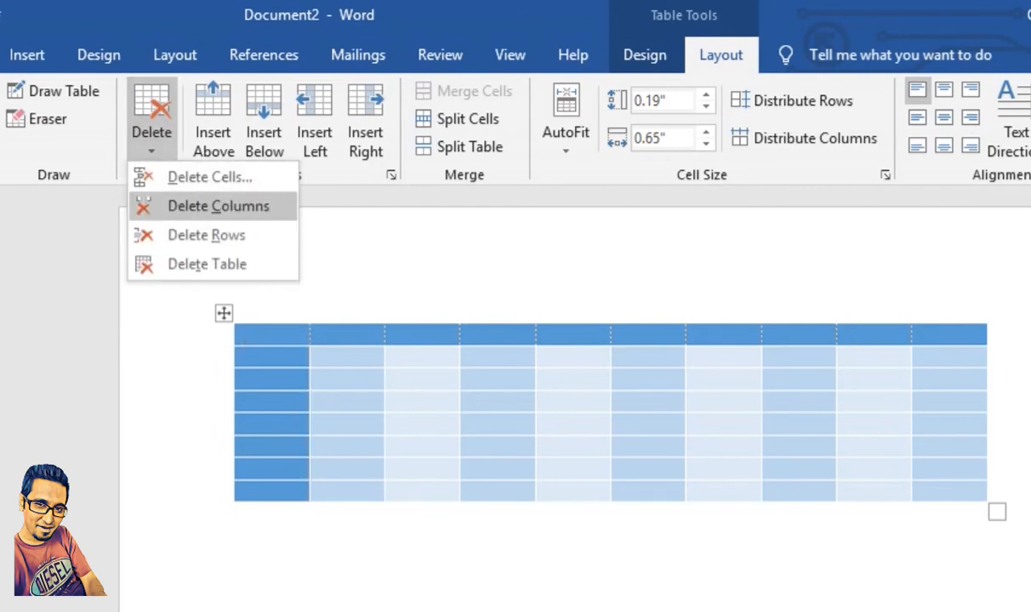
pyautogui.click(218, 206)
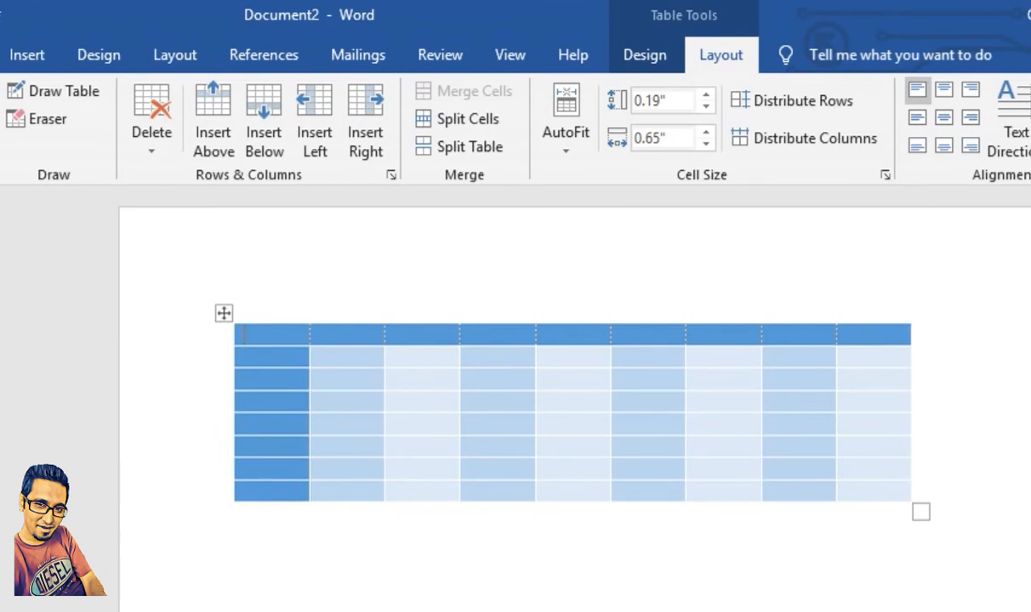
# Step: Delete the table's second row, followed by the entire table
pyautogui.click(152, 136)
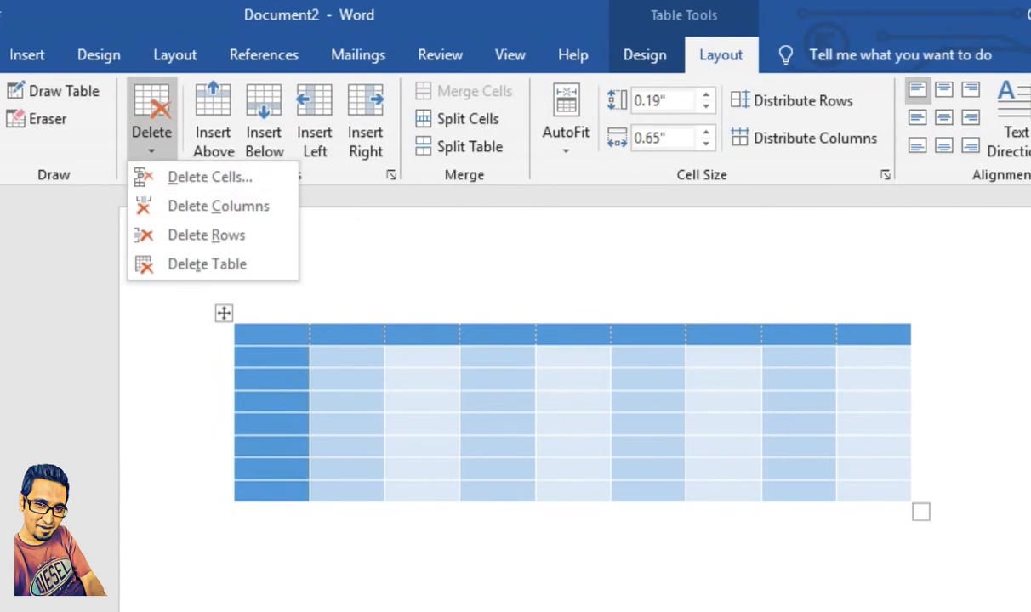
pyautogui.press('Escape')
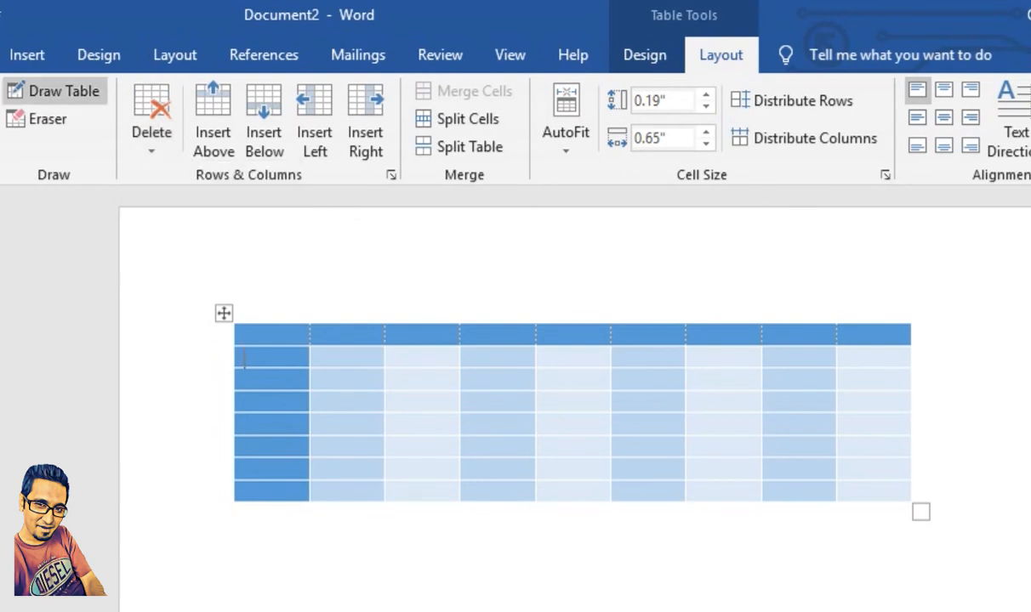
pyautogui.click(152, 136)
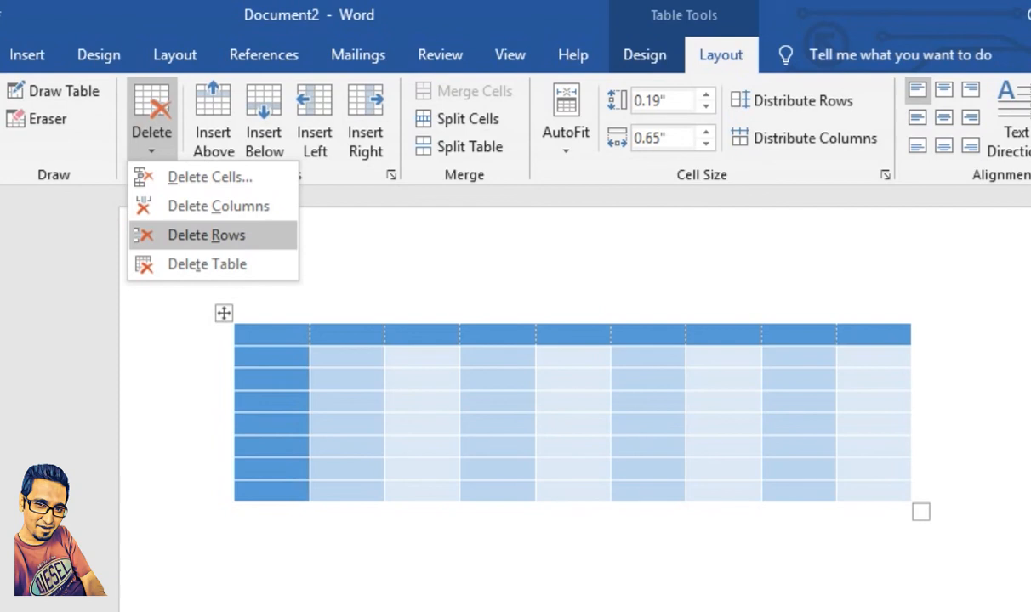
pyautogui.click(207, 235)
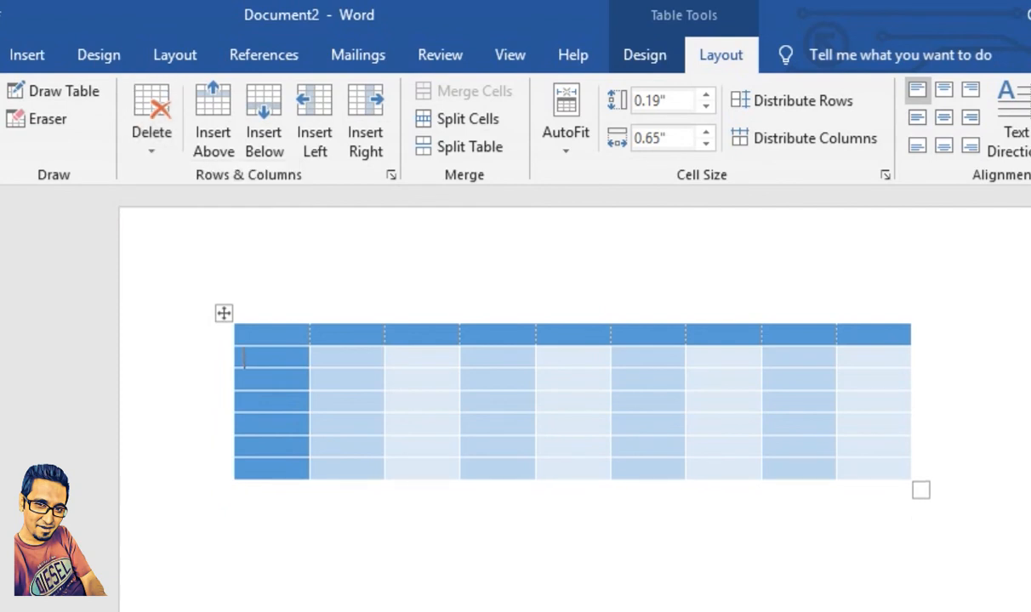
pyautogui.click(151, 137)
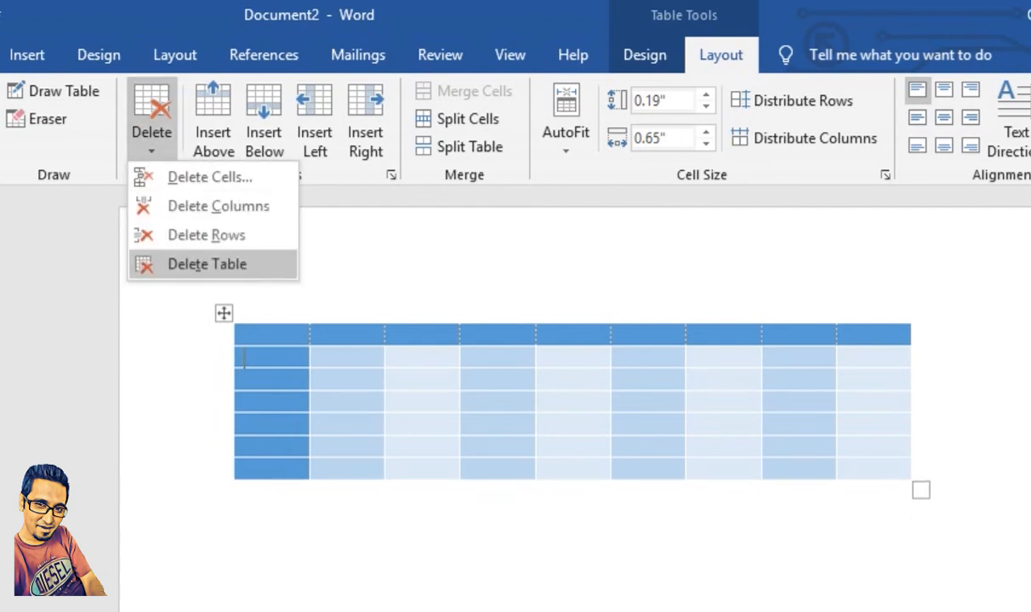
pyautogui.click(207, 264)
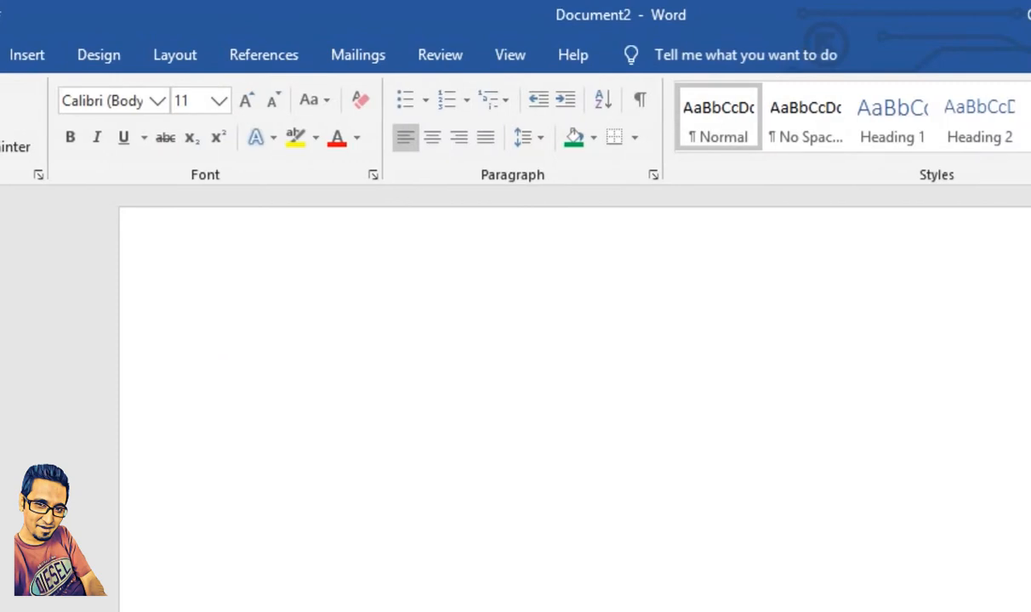
# Step: Undo the deletions of the table, its second row and its first column, and select the whole restored table
pyautogui.hotkey('ctrl', 'z')
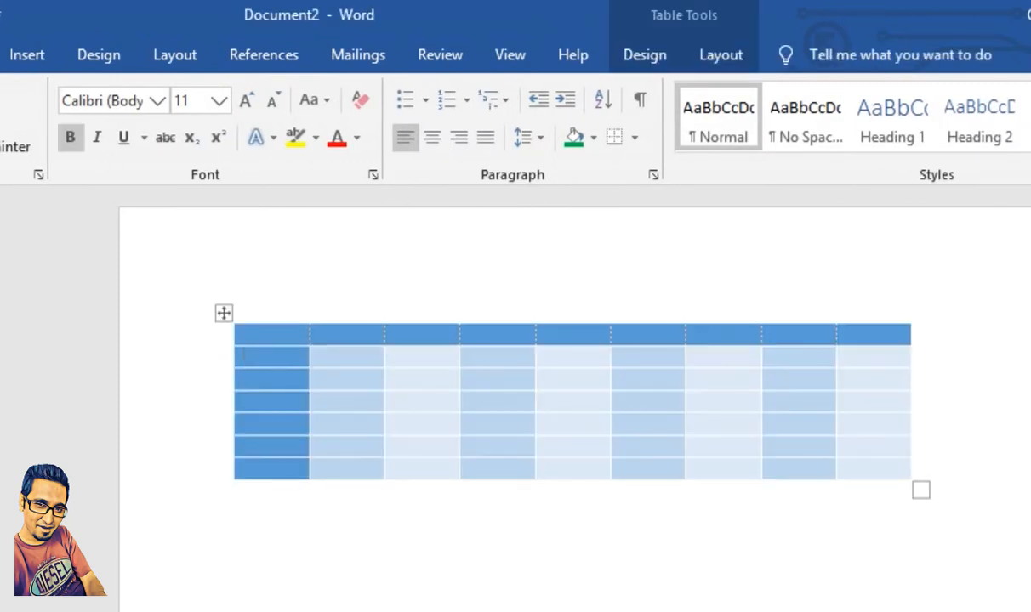
pyautogui.hotkey('ctrl', 'z')
pyautogui.hotkey('ctrl', 'z')
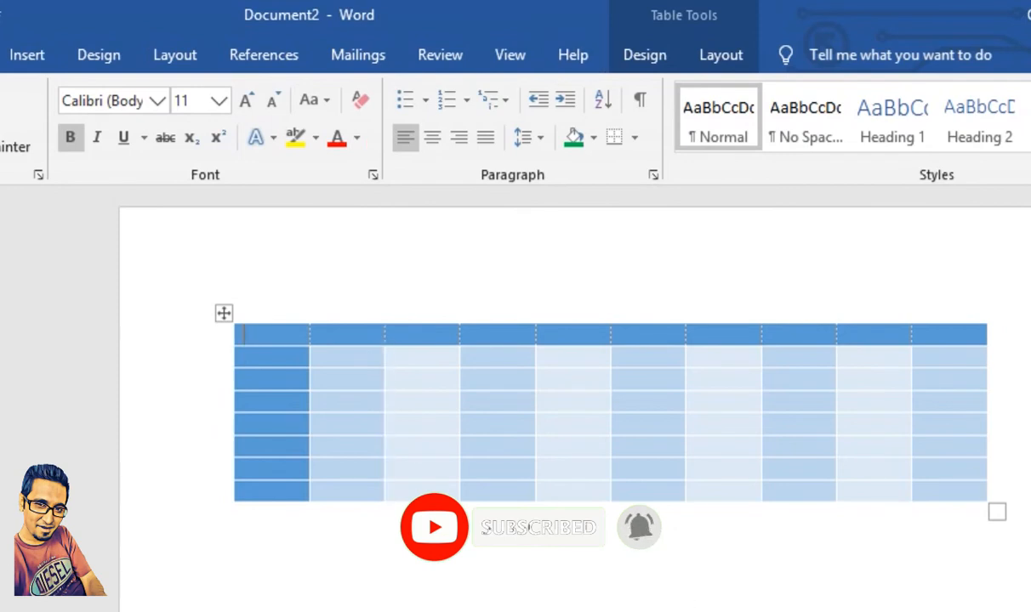
pyautogui.hotkey('ctrl', 'a')
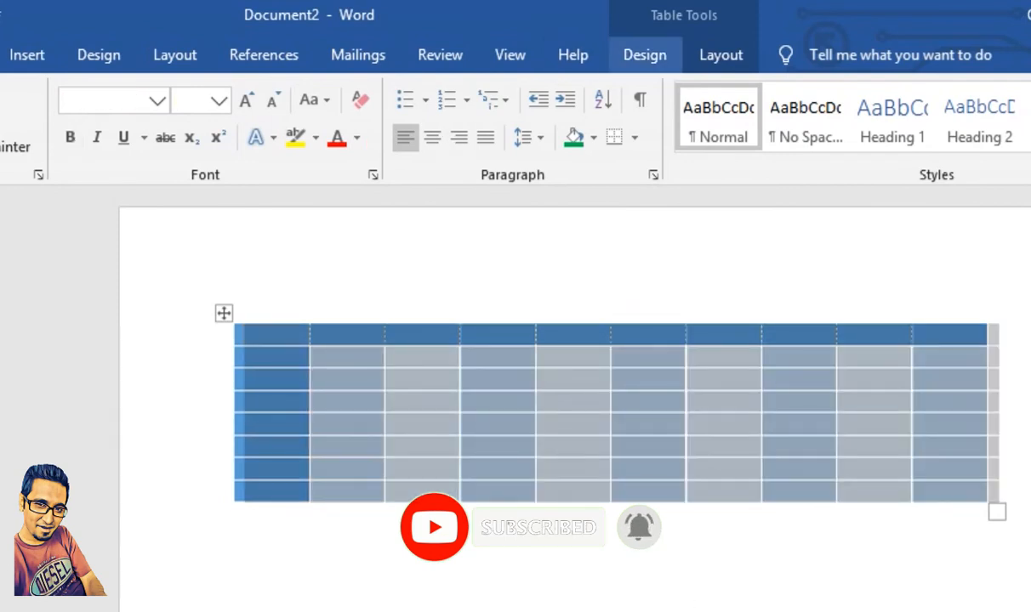
pyautogui.click(720, 54)
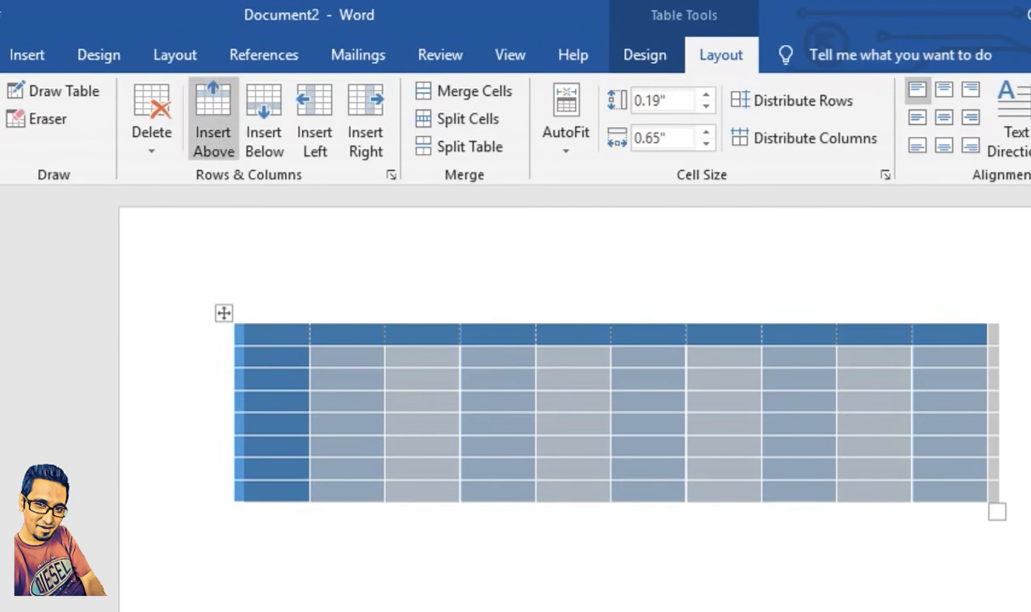
pyautogui.click(213, 119)
# Step: Enter one person's name in the first column's second row and another person's name in its header cell
pyautogui.click(245, 357)
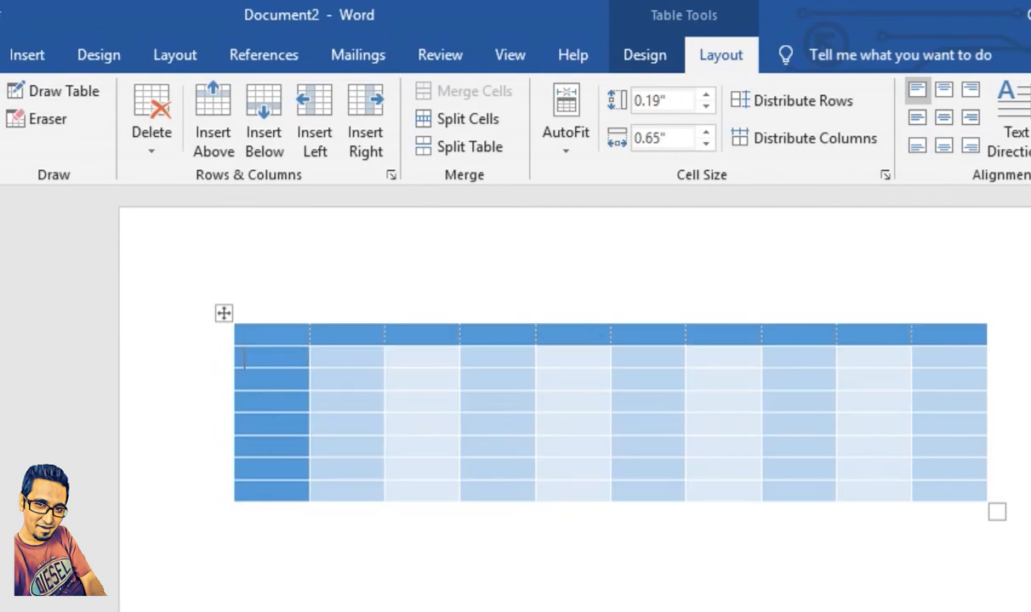
pyautogui.write('owais')
pyautogui.press('Up')
pyautogui.write('Arsalan')
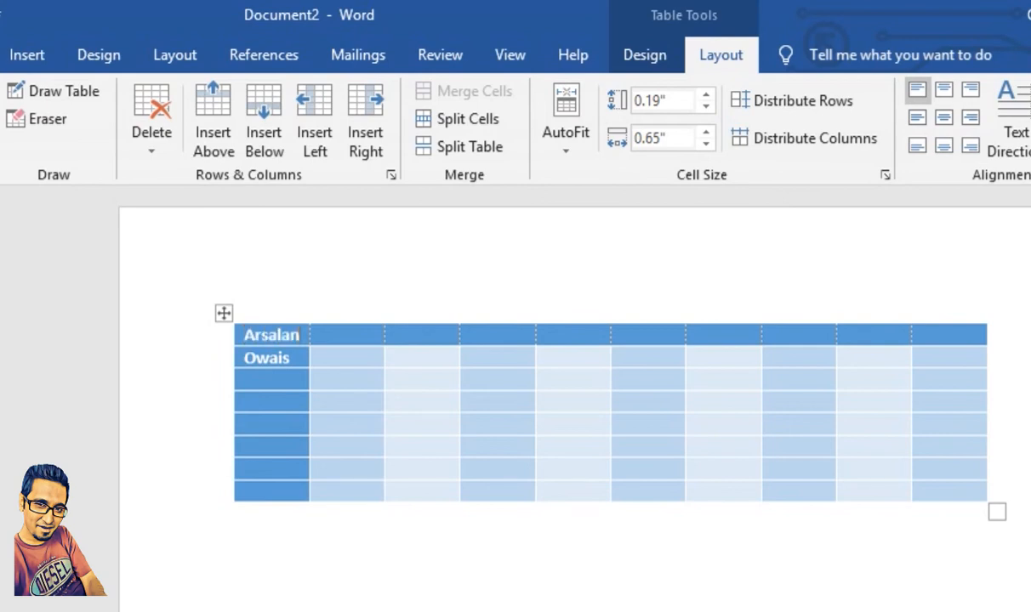
pyautogui.press('Return')
pyautogui.press('BackSpace')
# Step: Insert a blank row above the second name's row and another directly below the header row, and undo both insertions
pyautogui.press('Down')
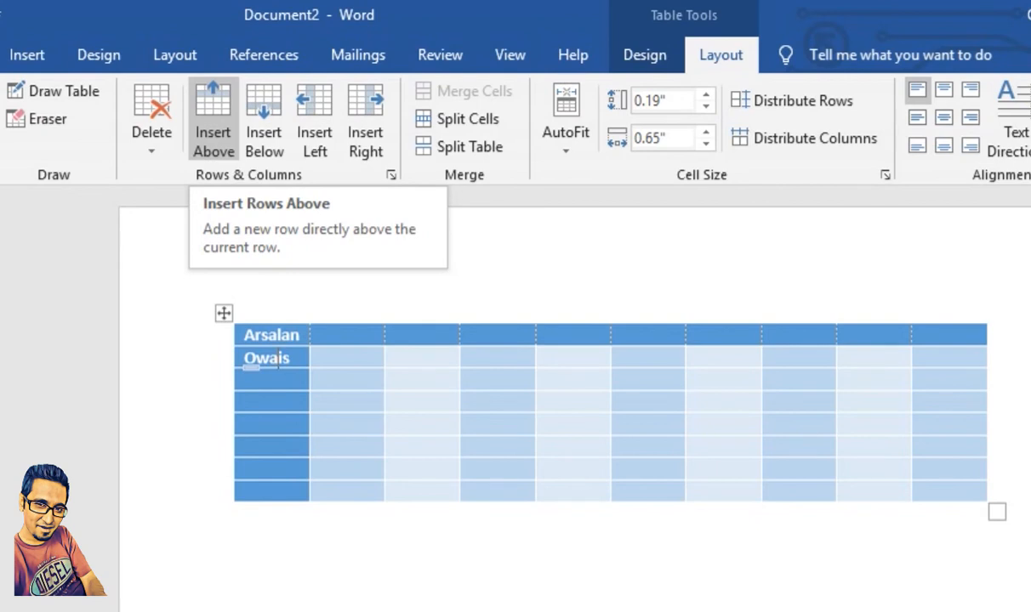
pyautogui.click(213, 119)
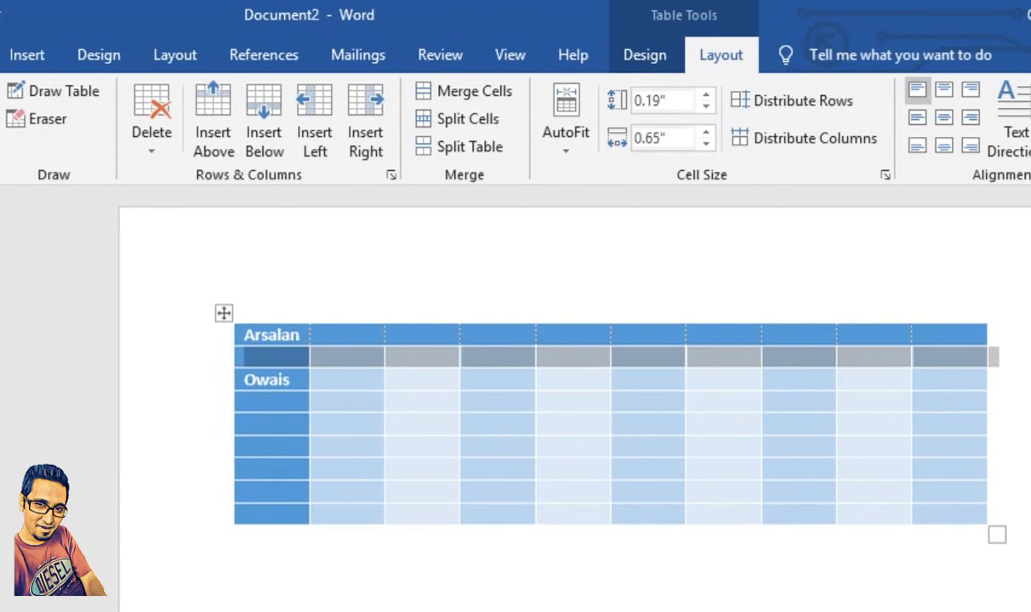
pyautogui.click(270, 380)
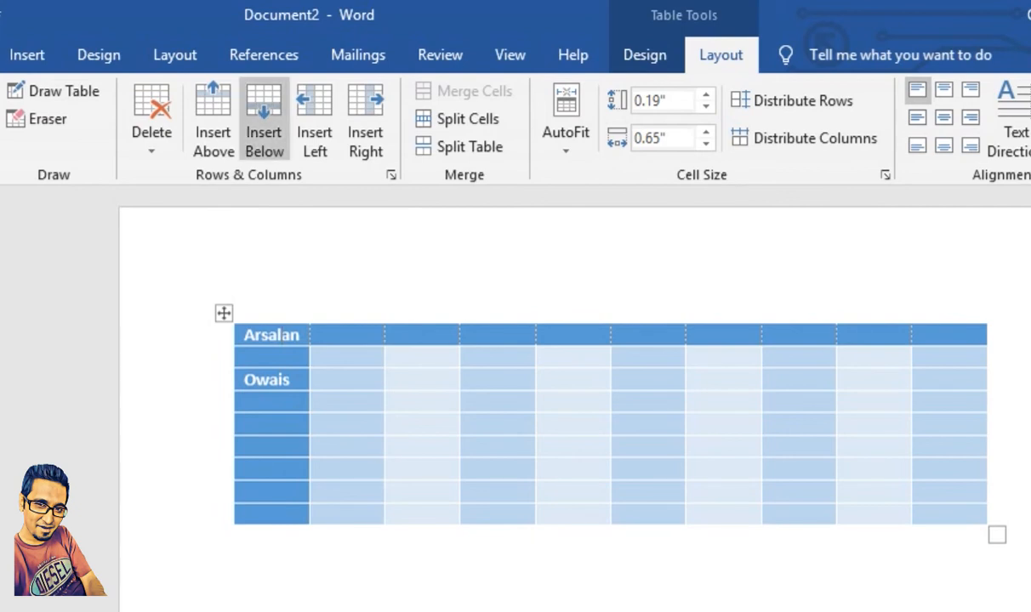
pyautogui.click(263, 123)
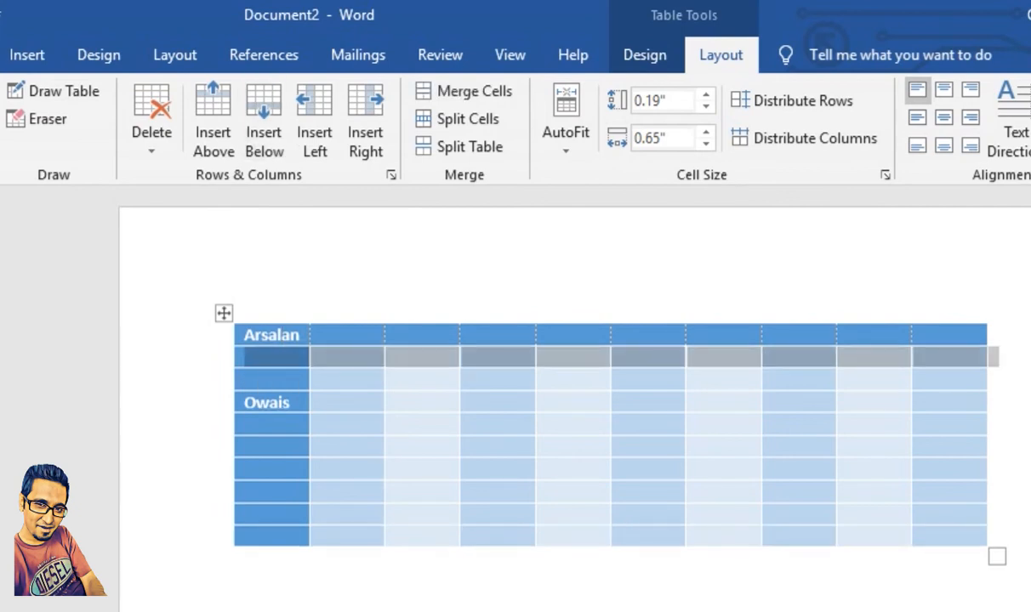
pyautogui.hotkey('ctrl', 'z')
pyautogui.hotkey('ctrl', 'z')
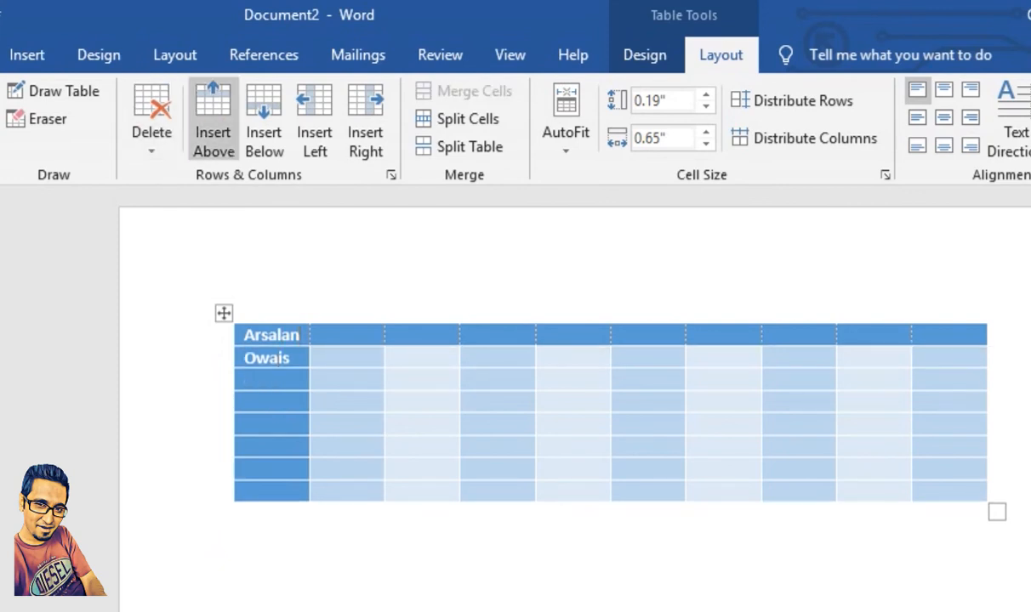
# Step: Insert a blank row below the header row and enter dfsdf in the cell beside the second name
pyautogui.click(263, 124)
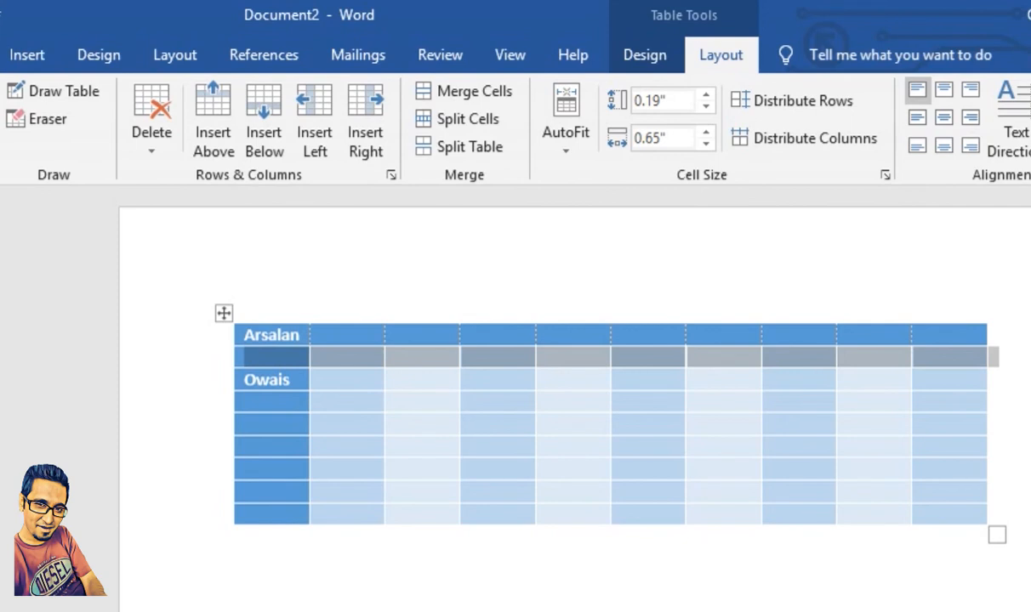
pyautogui.click(319, 381)
pyautogui.write('dfsdf')
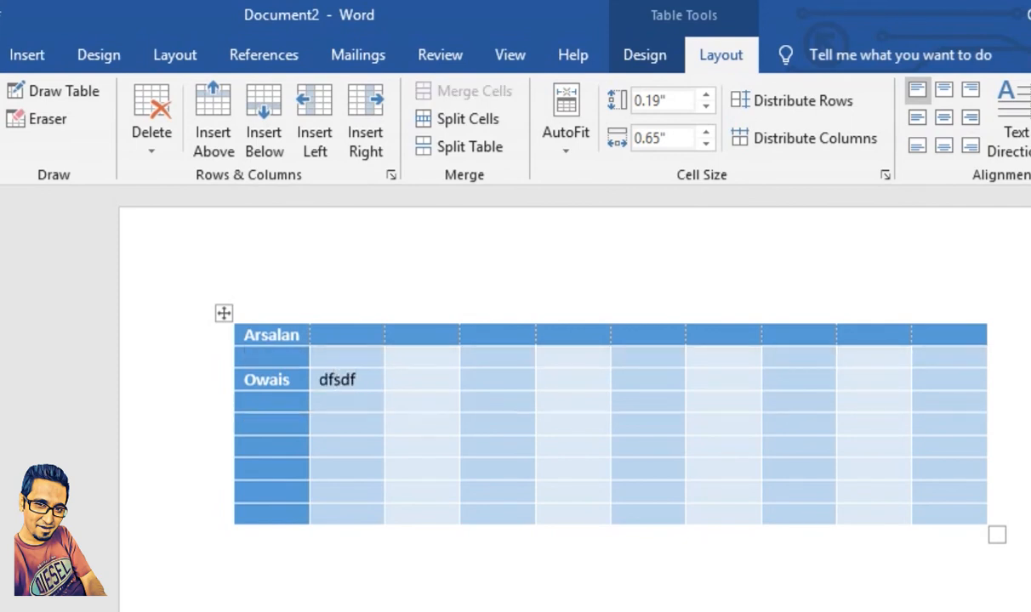
pyautogui.click(219, 424)
pyautogui.click(236, 536)
# Step: Insert a blank column between the name column and the dfsdf column twice, undoing each insertion
pyautogui.click(329, 379)
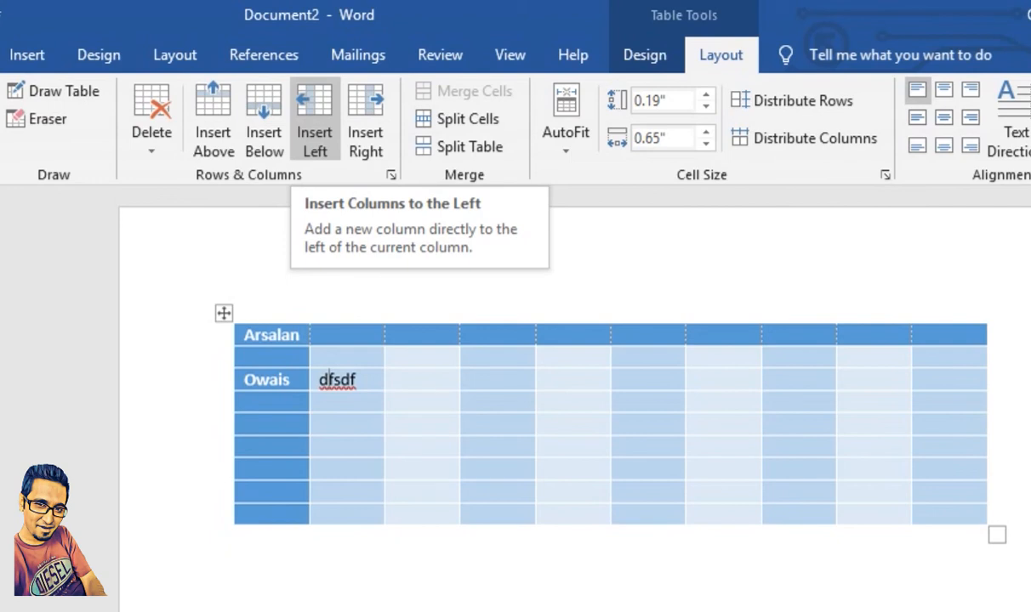
pyautogui.click(313, 119)
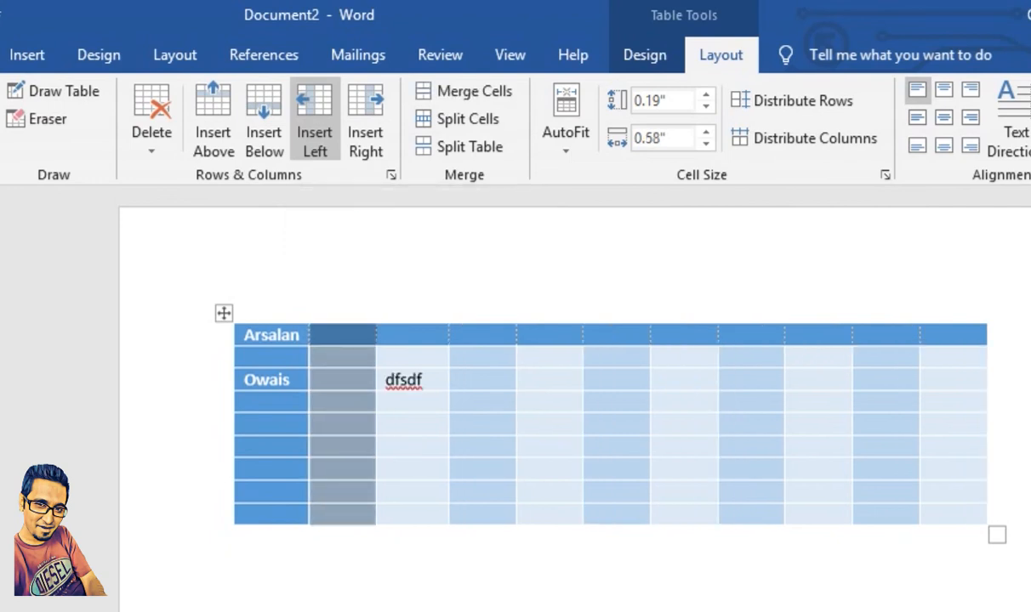
pyautogui.hotkey('ctrl', 'z')
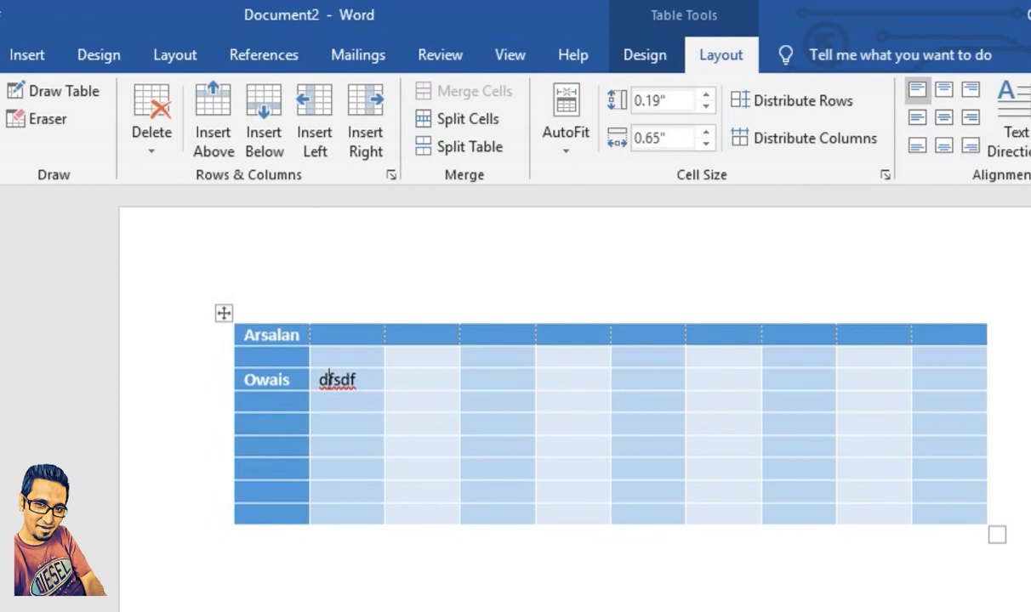
pyautogui.click(365, 115)
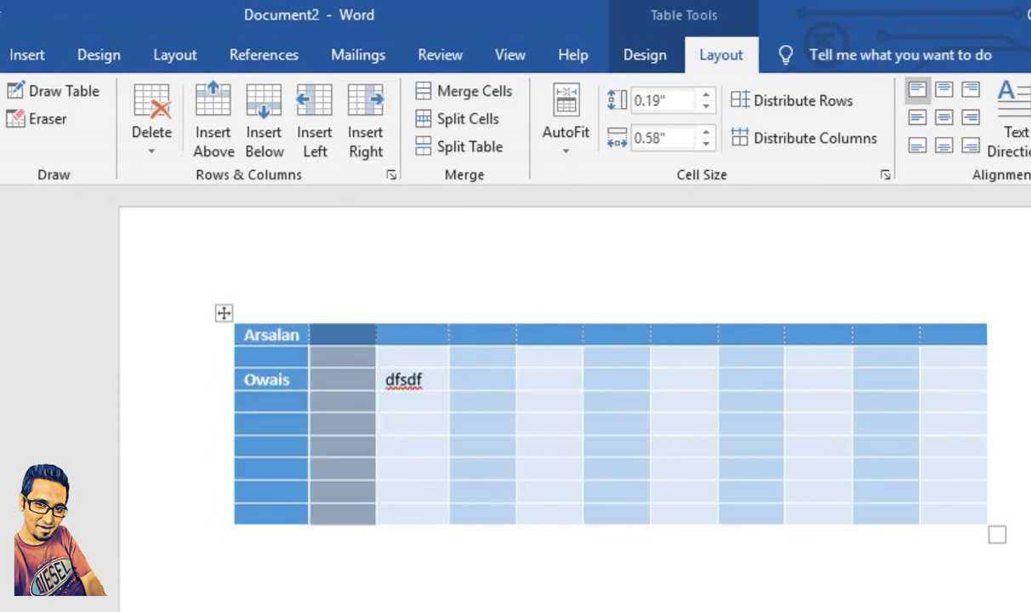
pyautogui.hotkey('ctrl', 'z')
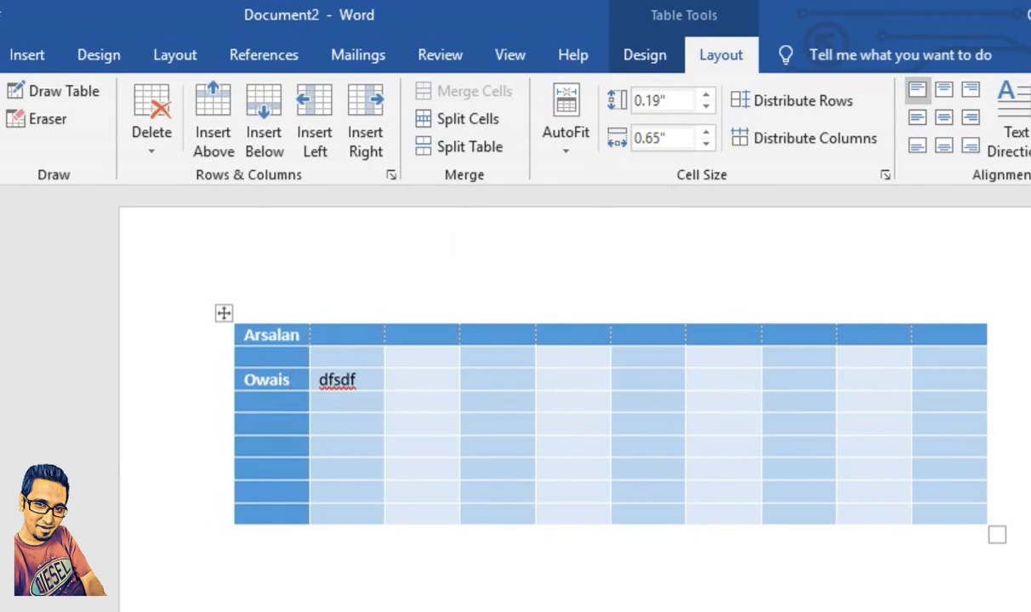
# Step: Merge all cells of the table's header row into a single cell
pyautogui.moveTo(391, 380); pyautogui.dragTo(501, 380)
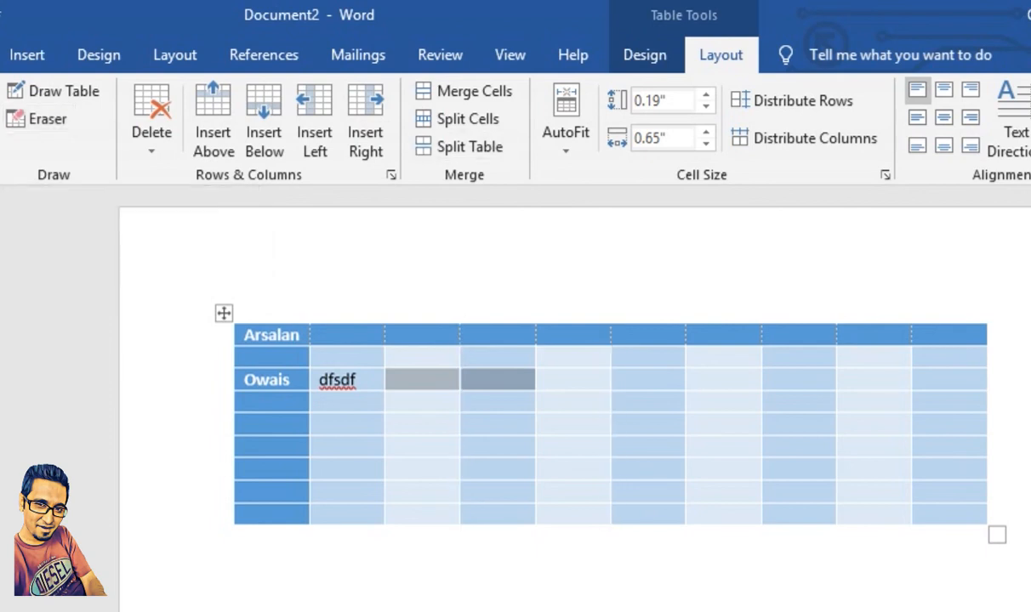
pyautogui.click(290, 335)
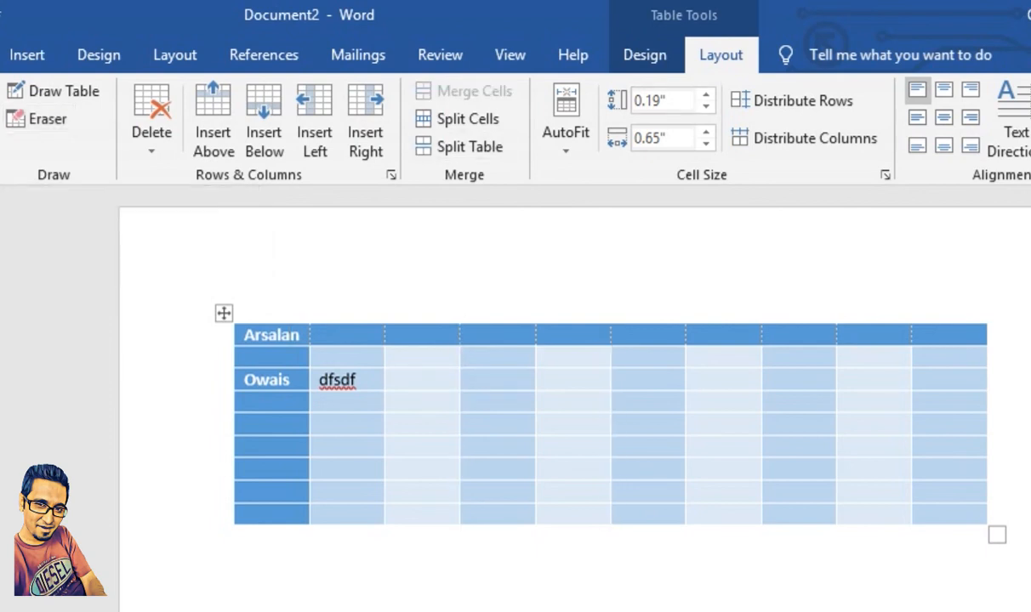
pyautogui.moveTo(291, 335); pyautogui.dragTo(952, 337)
pyautogui.click(466, 91)
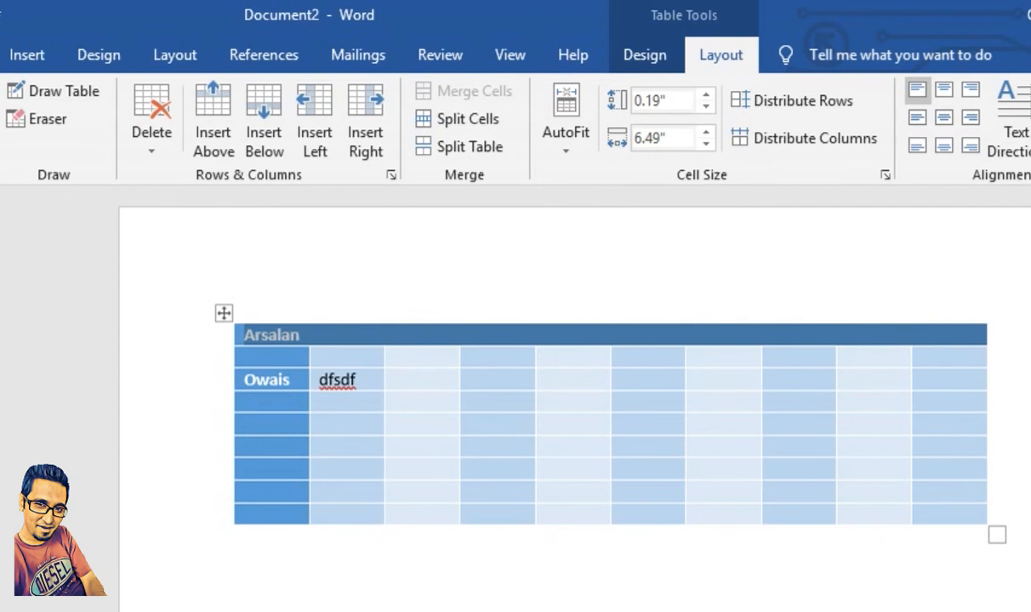
pyautogui.click(218, 403)
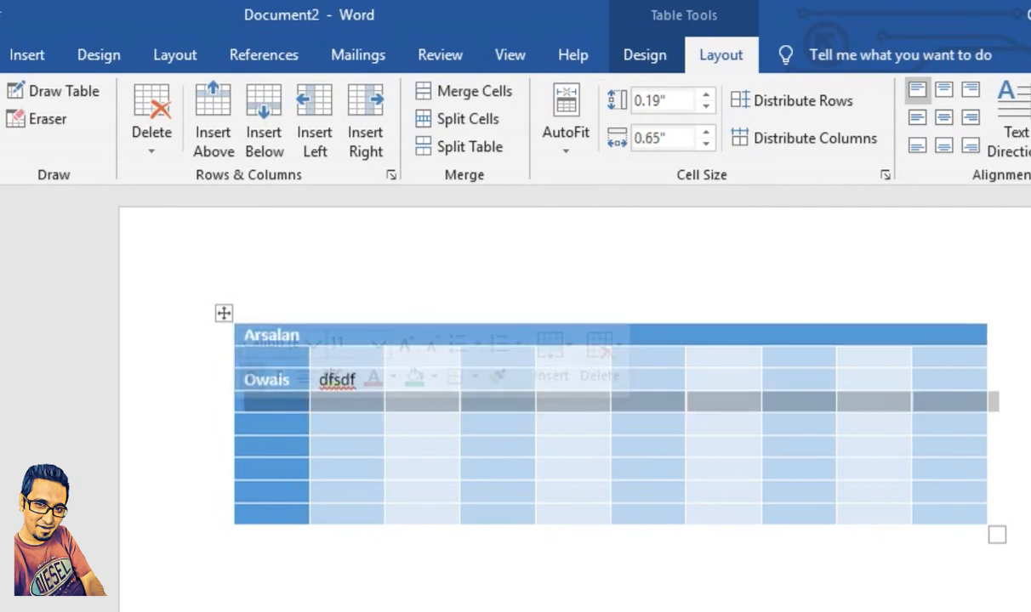
pyautogui.click(301, 335)
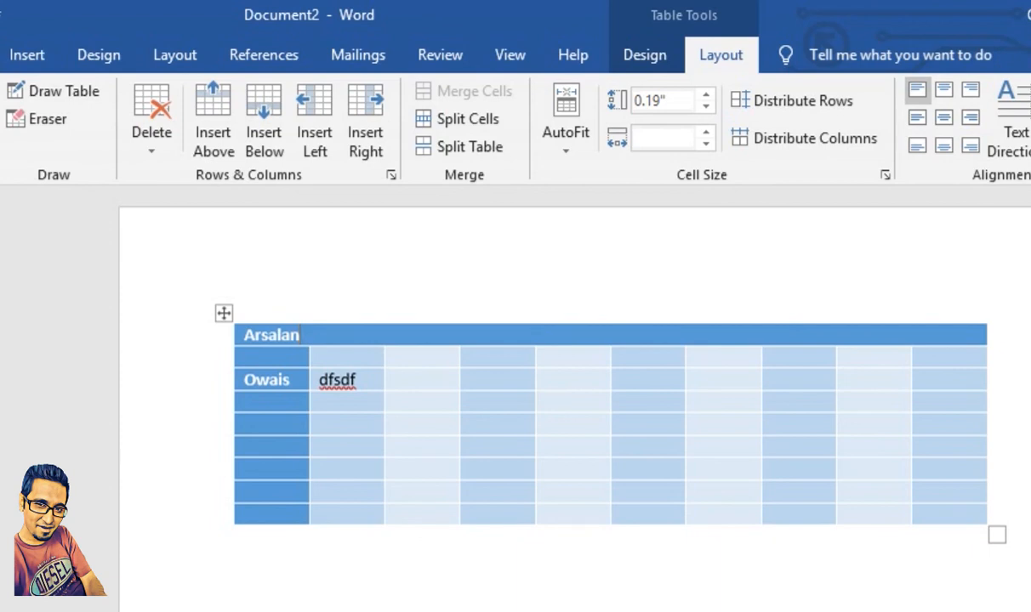
# Step: Split the third-column cell in the table's fifth row into 2 columns and 1 row
pyautogui.moveTo(424, 402); pyautogui.dragTo(502, 404)
pyautogui.click(423, 424)
pyautogui.click(459, 119)
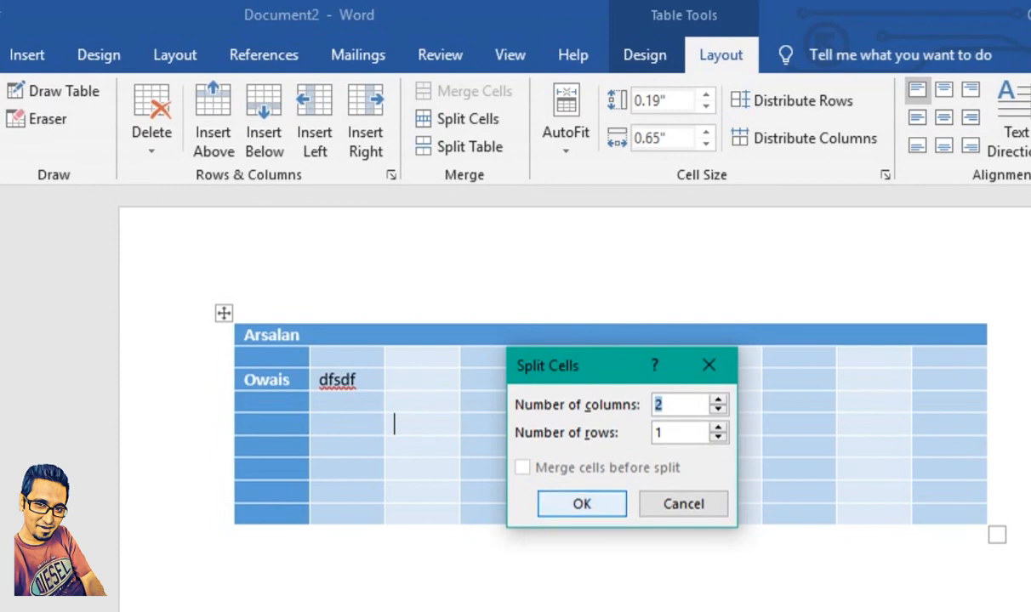
pyautogui.press('Return')
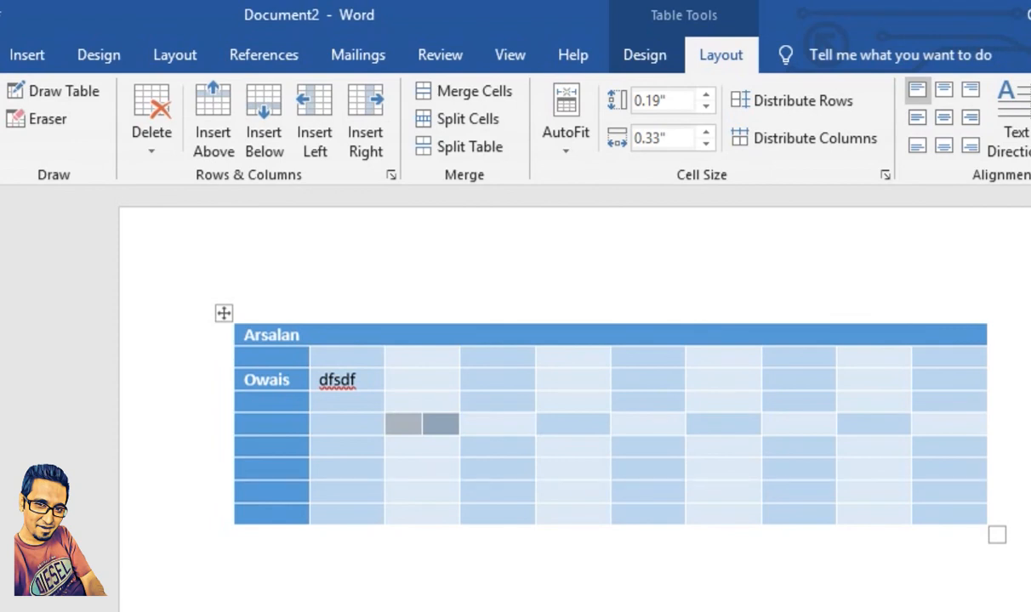
pyautogui.click(219, 468)
pyautogui.click(237, 537)
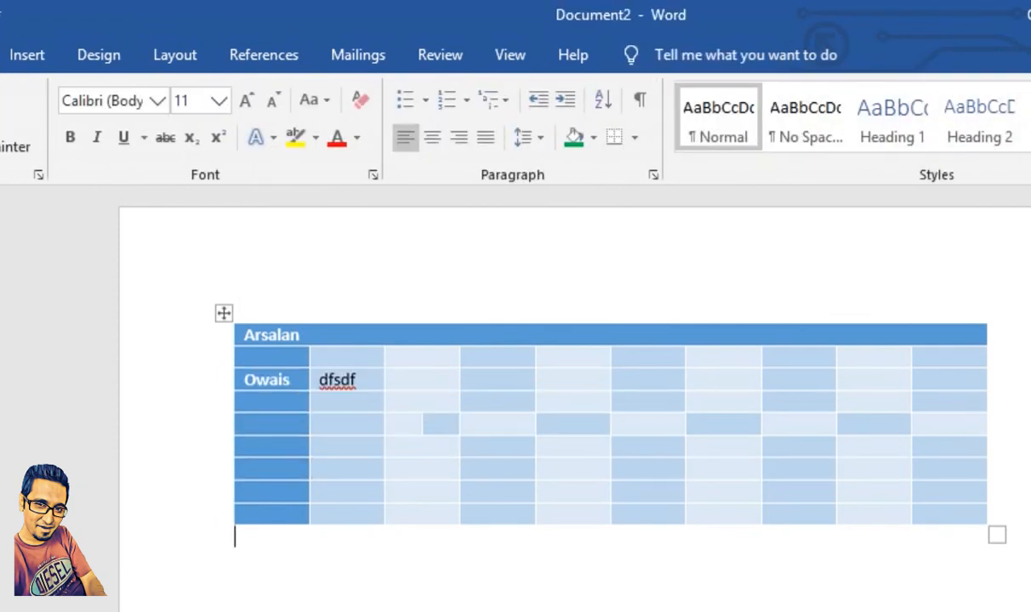
# Step: Split the table between the merged header and the second row, and rejoin the two parts
pyautogui.click(223, 314)
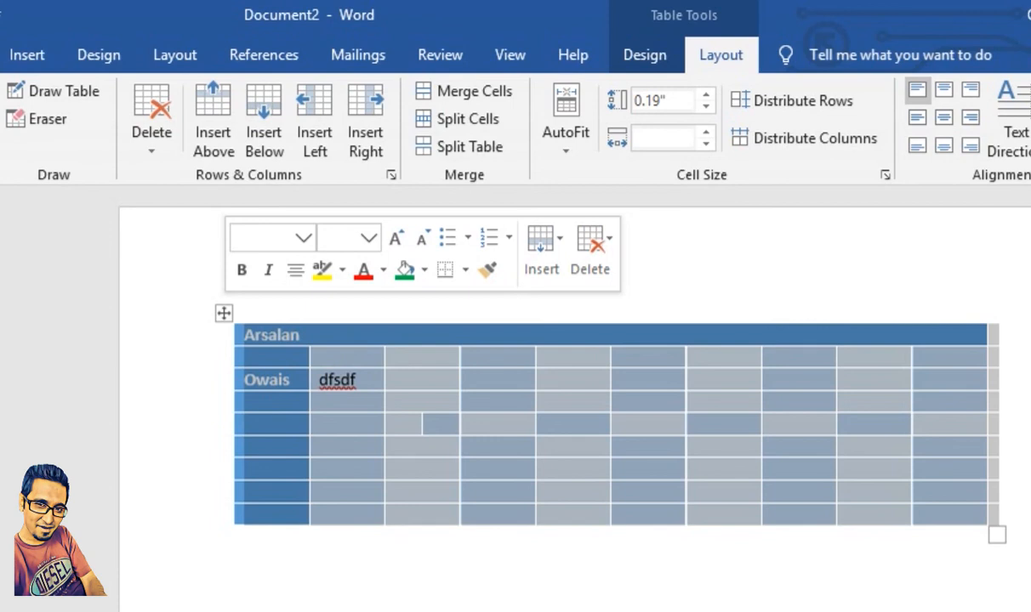
pyautogui.click(254, 357)
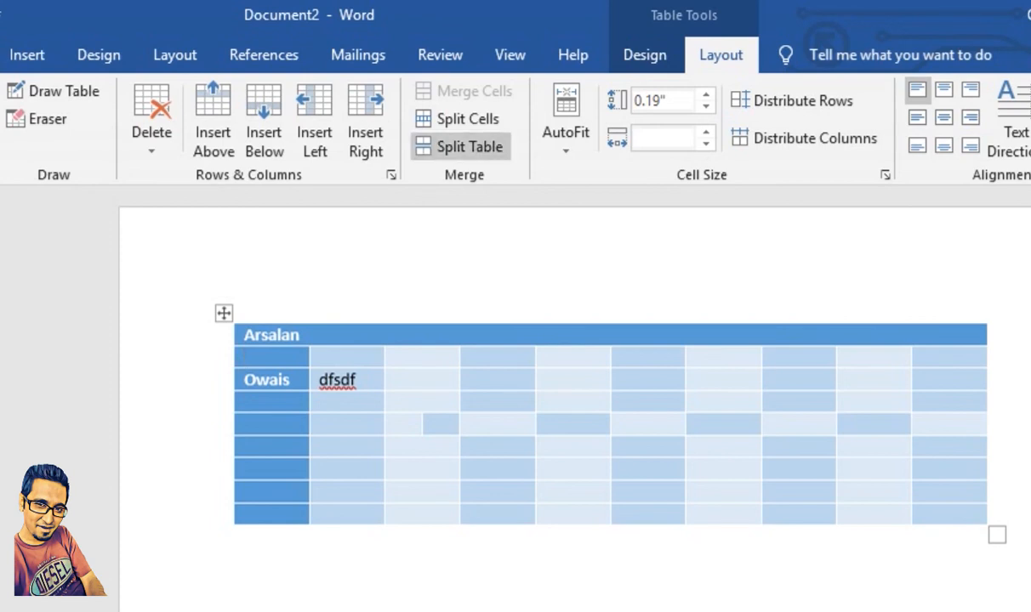
pyautogui.click(468, 147)
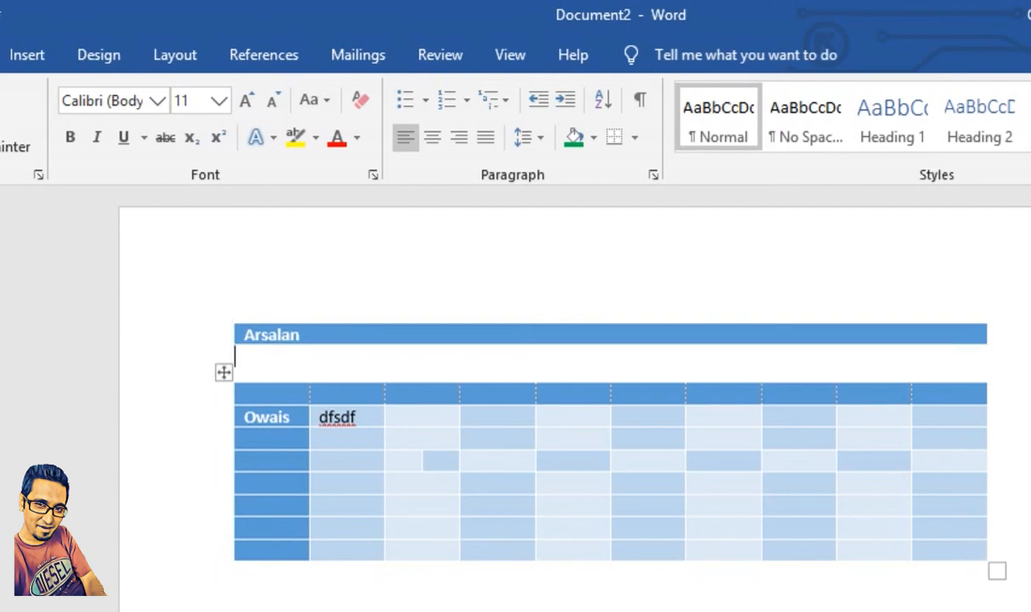
pyautogui.press('Delete')
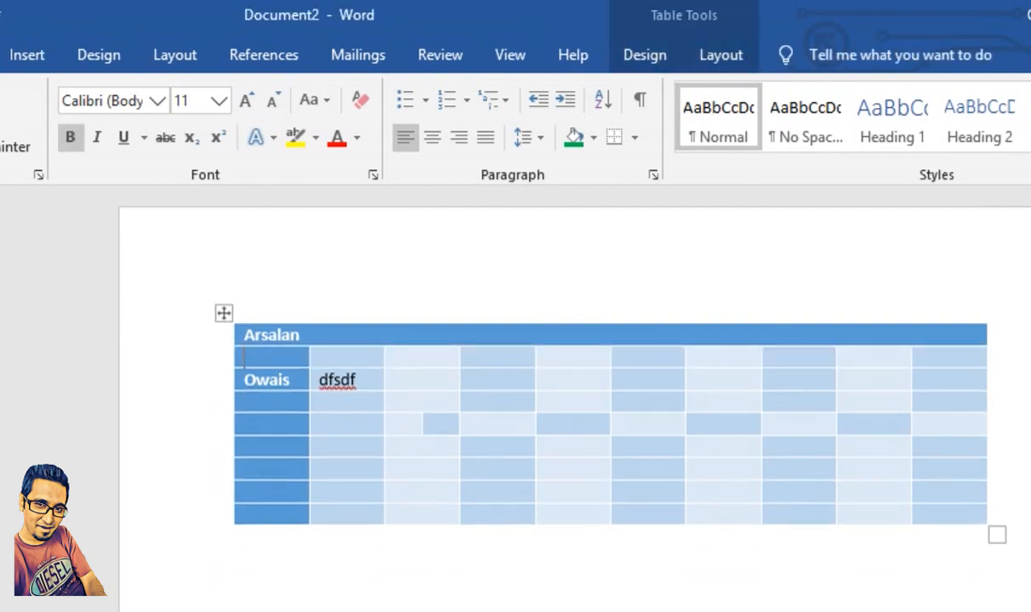